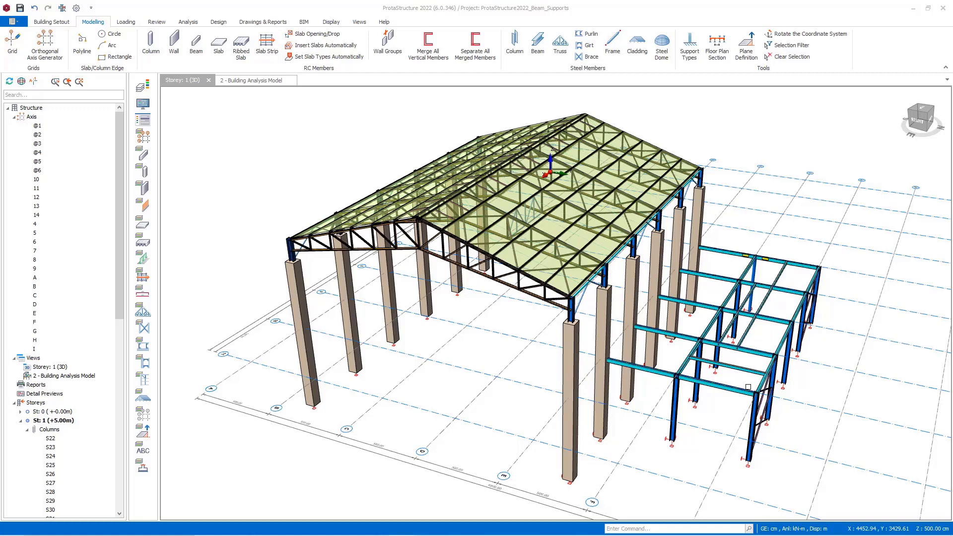
Orbit and zoom around the steel frame, checking the steel column's action list.
middle_drag(820, 366, 729, 373)
scroll(705, 394, up, 3)
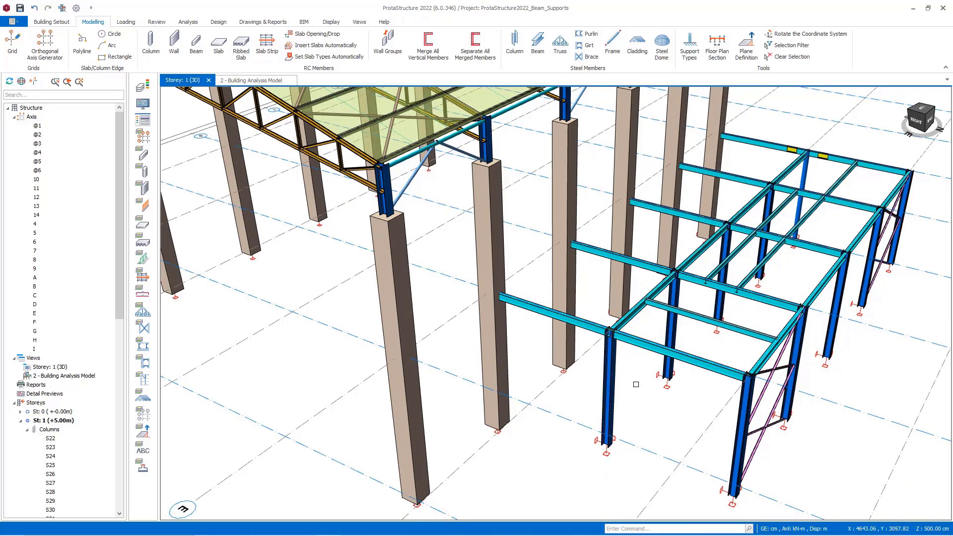
scroll(606, 381, down, 5)
middle_drag(624, 391, 627, 392)
right_click(627, 392)
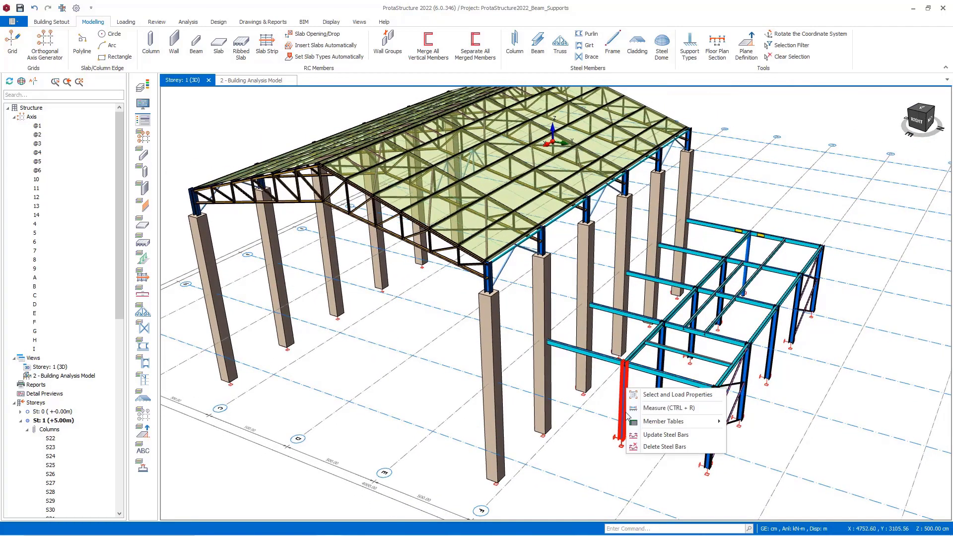
click(643, 468)
middle_drag(630, 445, 630, 443)
right_click(630, 444)
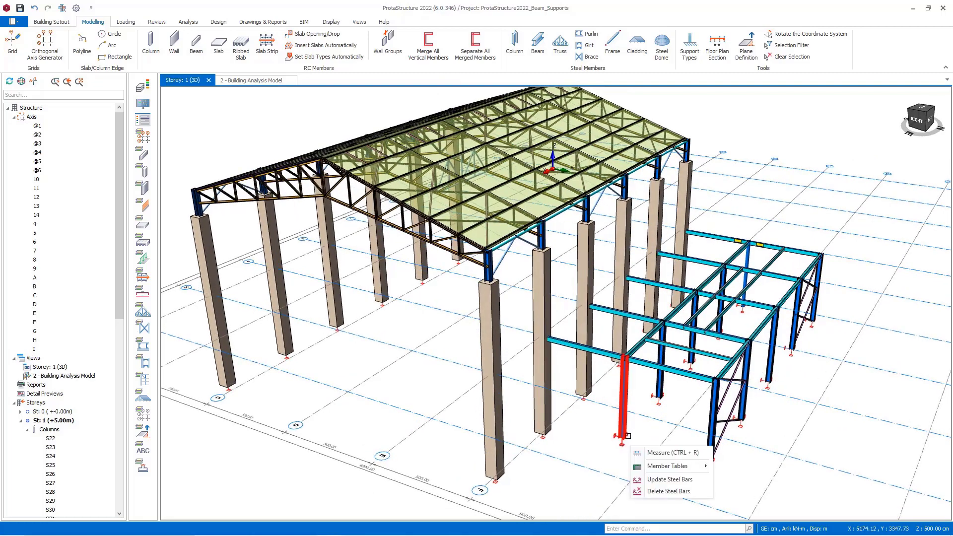
scroll(626, 442, up, 5)
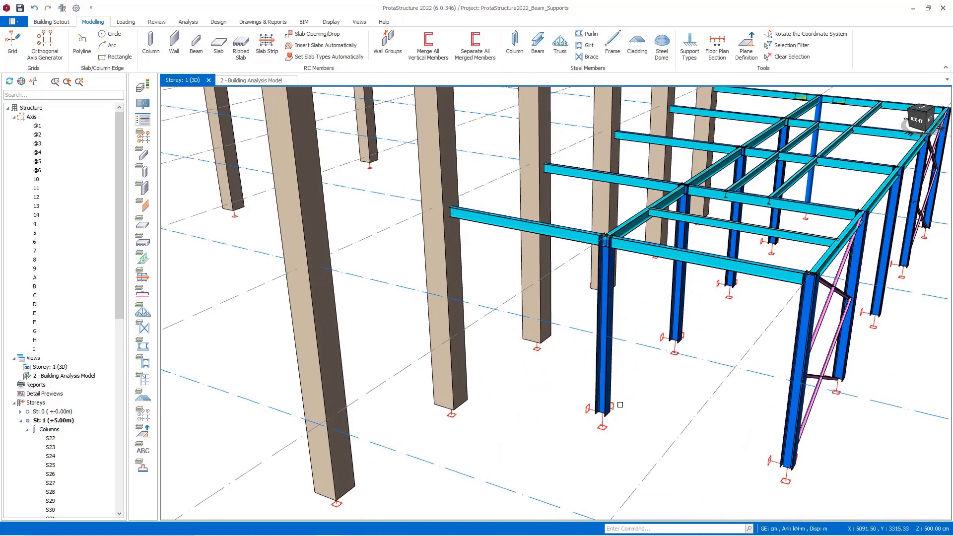
scroll(633, 427, down, 1)
scroll(632, 427, down, 1)
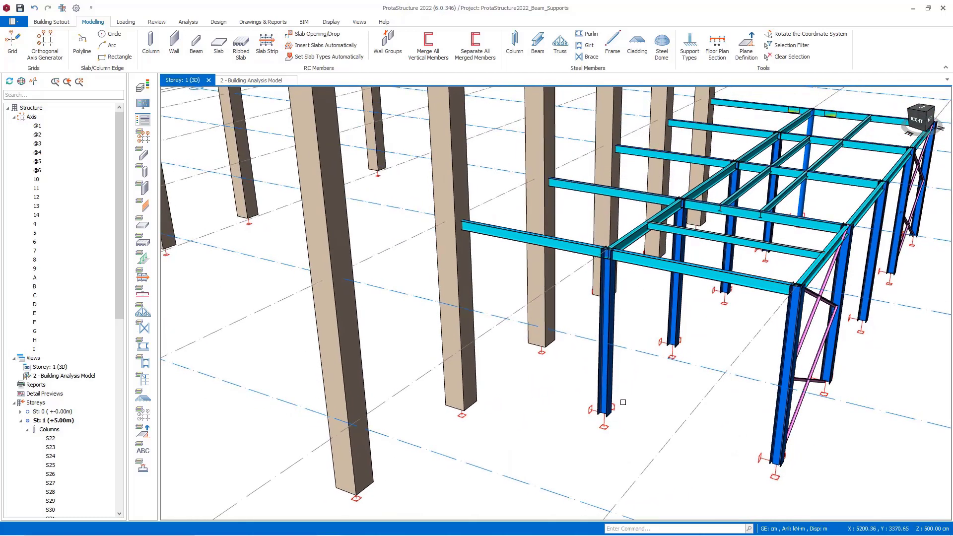
scroll(623, 402, up, 3)
scroll(575, 283, down, 5)
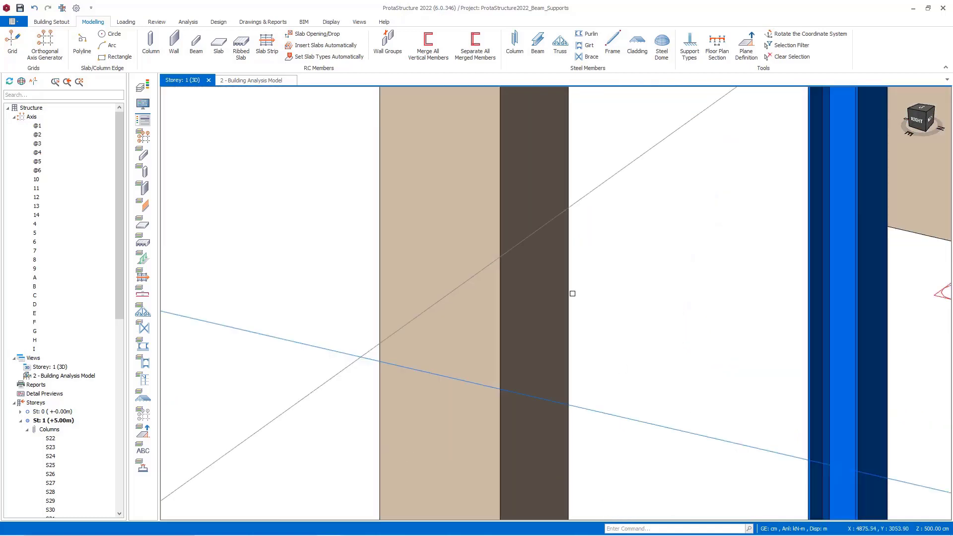
scroll(665, 354, up, 6)
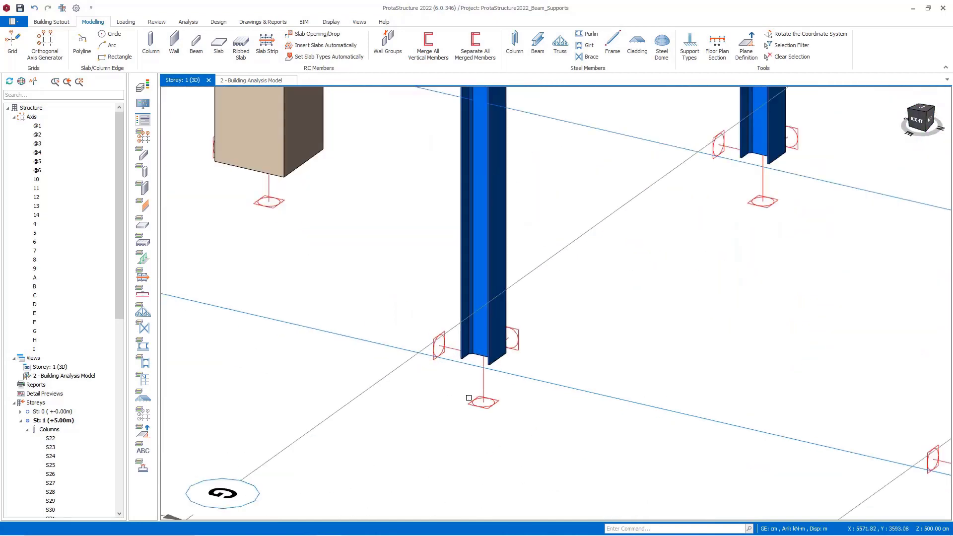
Turn on orthogonal mode and reframe the view from the column base to the whole frame.
middle_drag(473, 385, 546, 369)
key(F12)
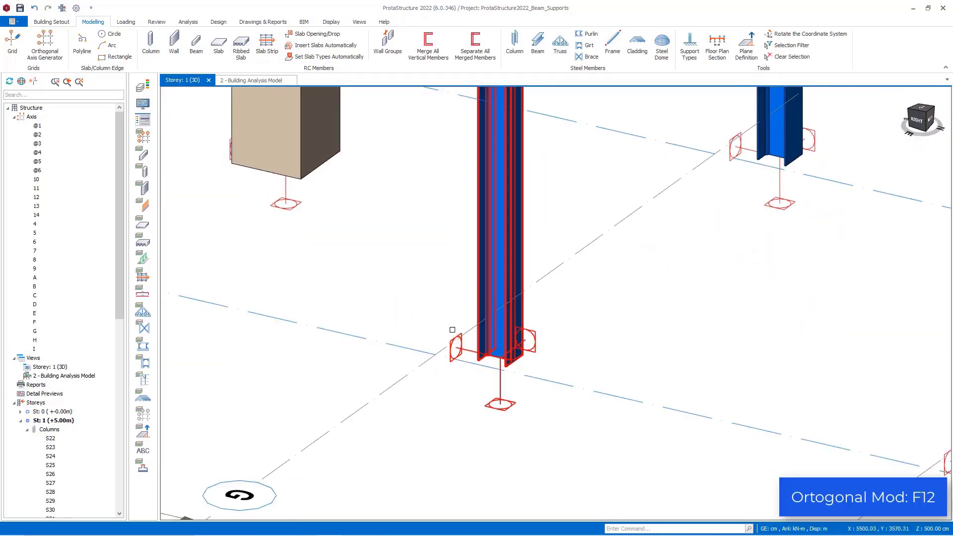
middle_drag(491, 380, 514, 380)
middle_drag(550, 408, 553, 410)
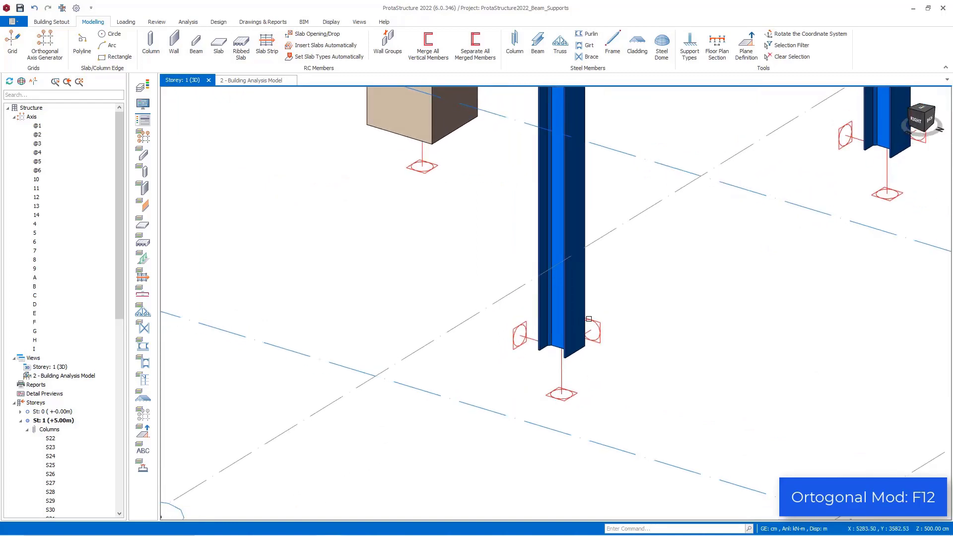
mouse_move(536, 306)
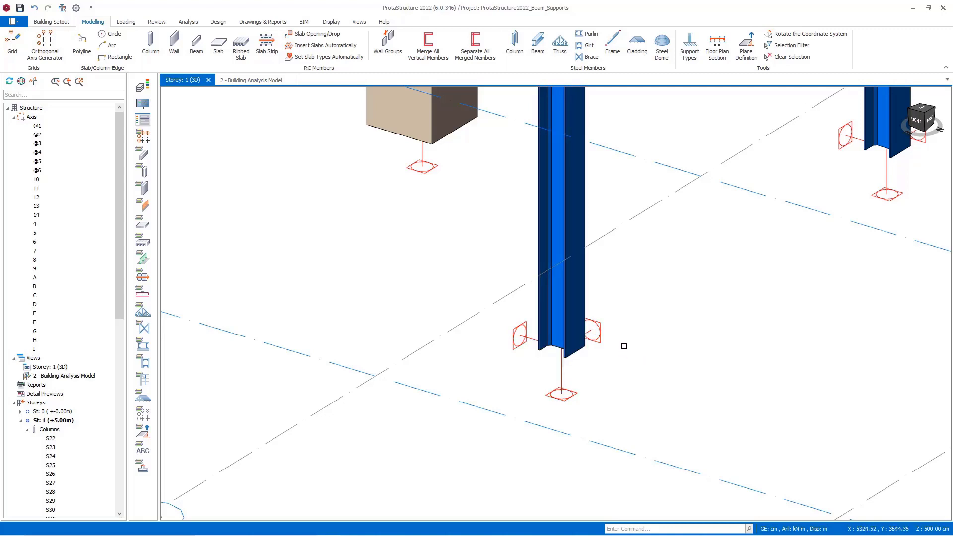
scroll(596, 354, down, 10)
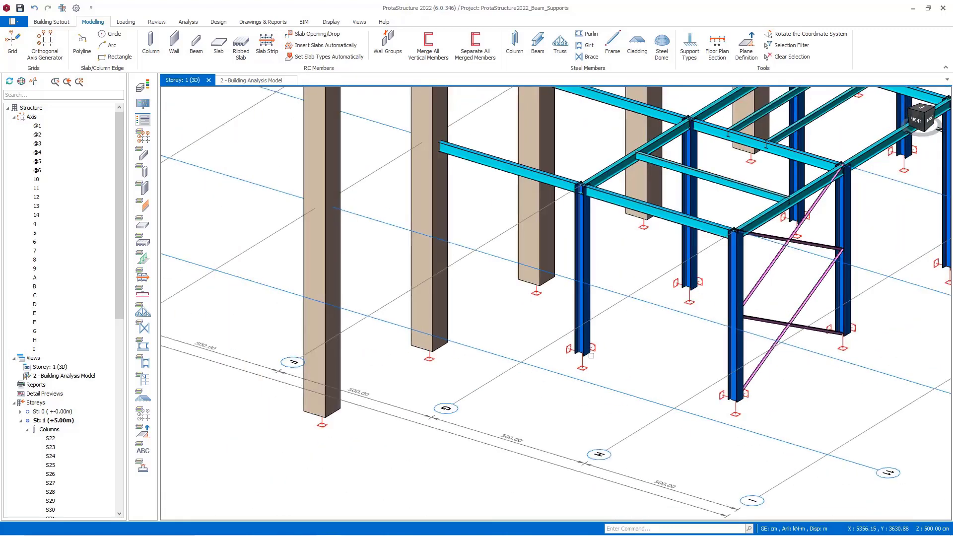
middle_drag(628, 293, 588, 347)
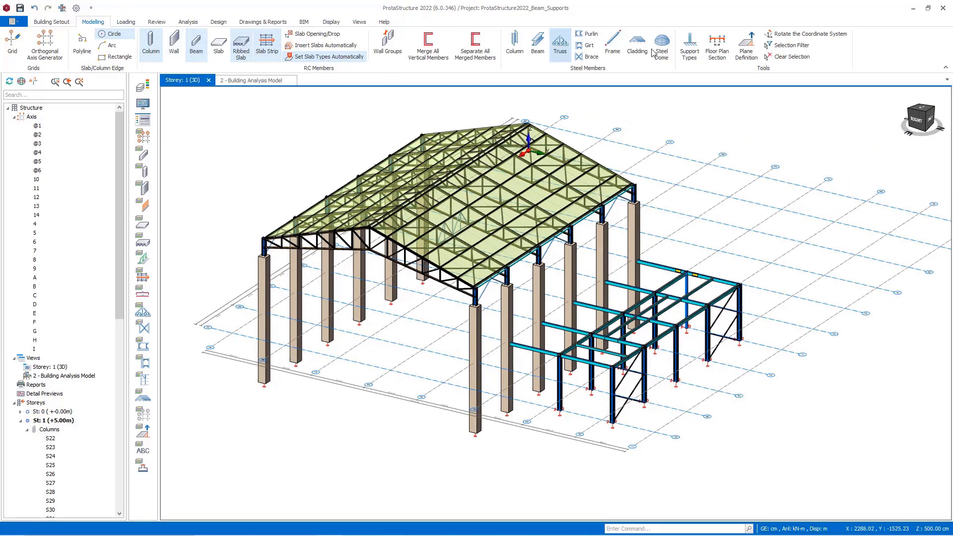
Create a support type named Pinned with the X and Y directions pinned.
click(691, 52)
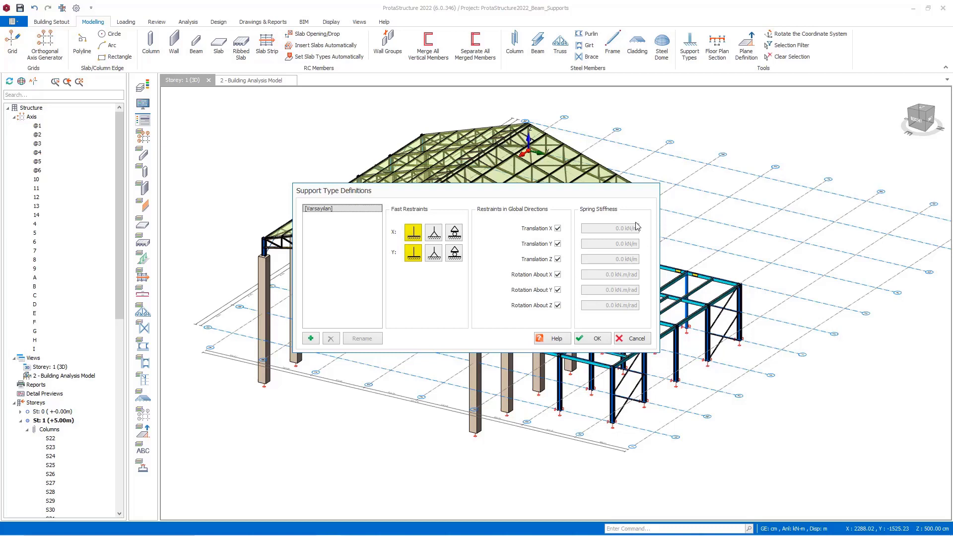
click(310, 339)
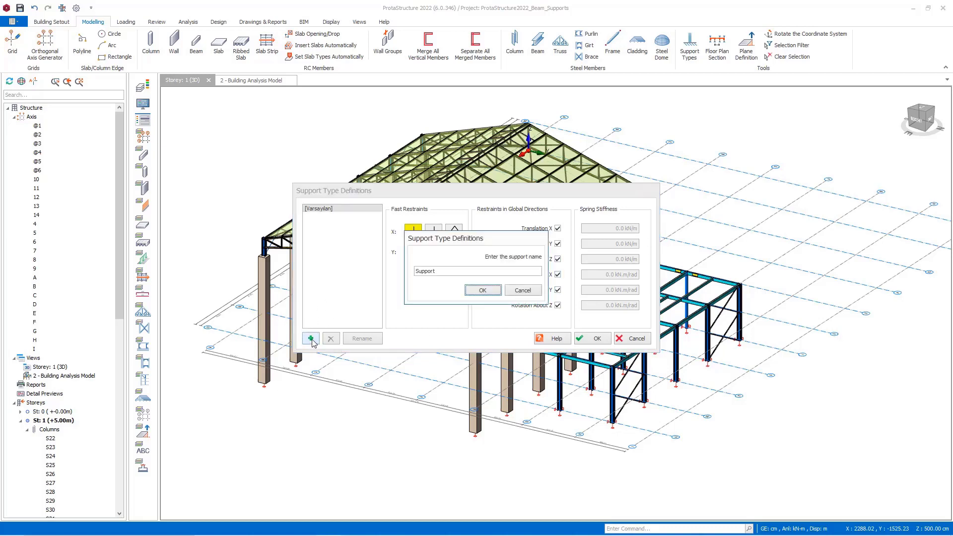
drag(453, 271, 397, 269)
drag(445, 242, 444, 279)
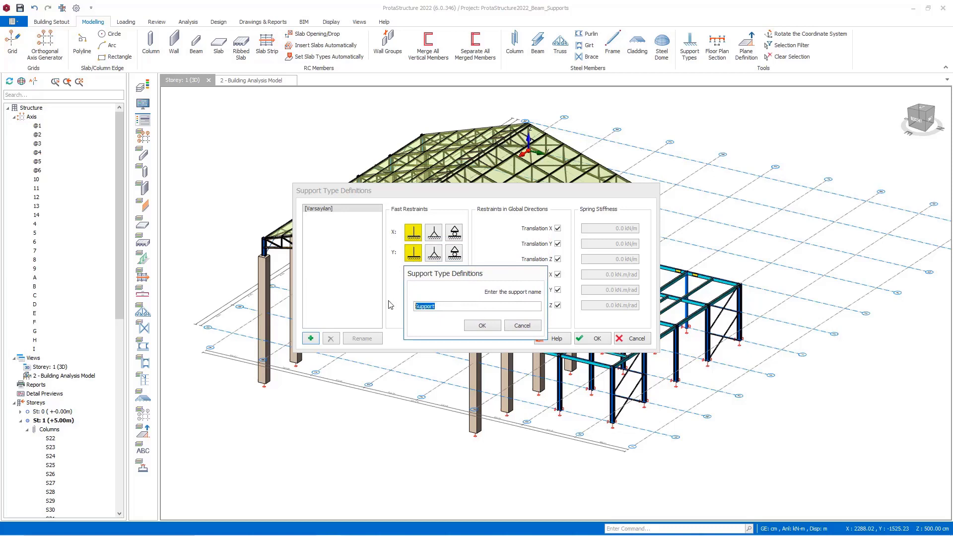
text(Pinned)
click(482, 325)
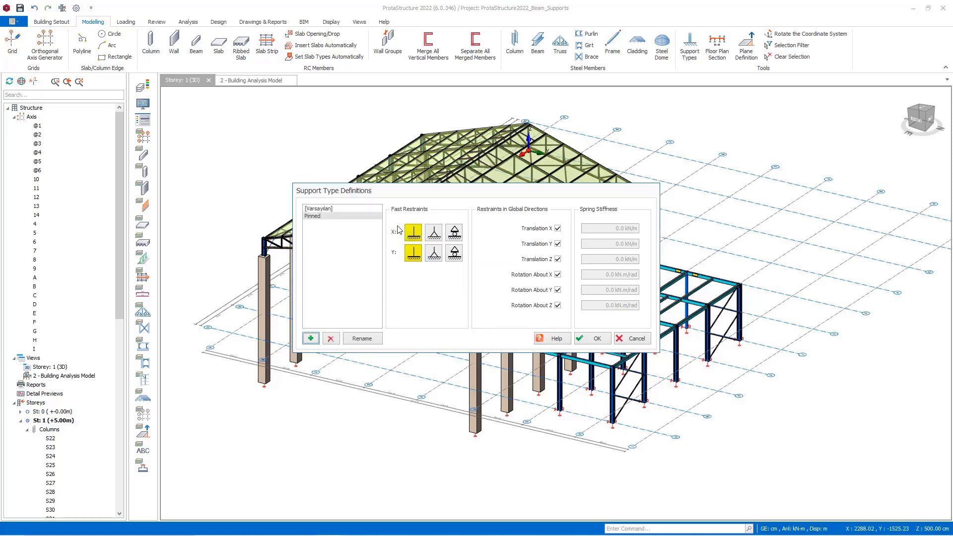
click(433, 232)
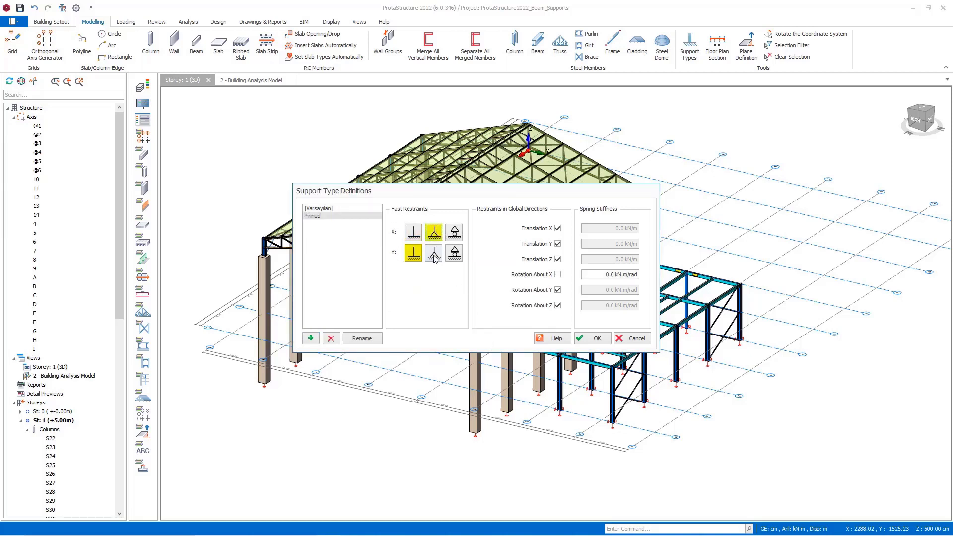
click(433, 253)
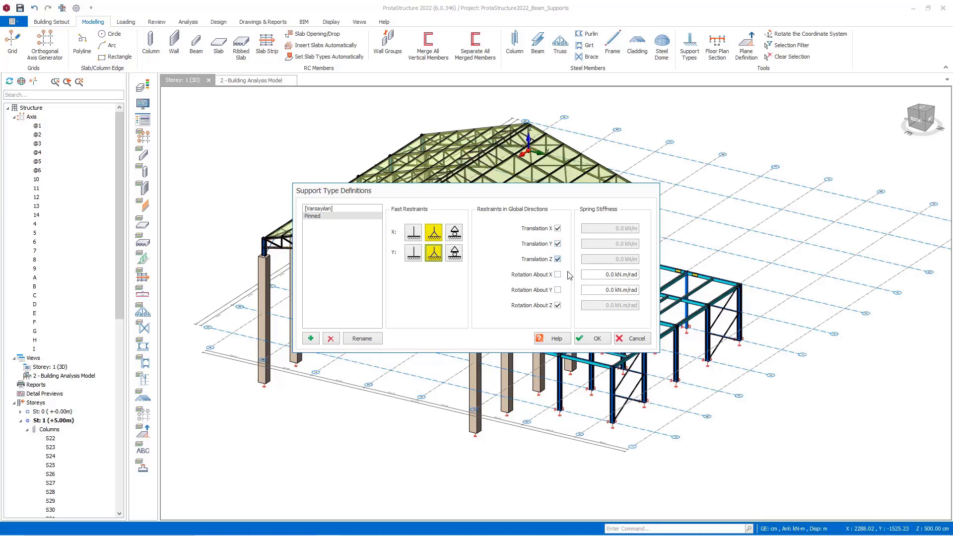
Add a Fix-Pinned support type with X pinned and Y fixed.
click(312, 339)
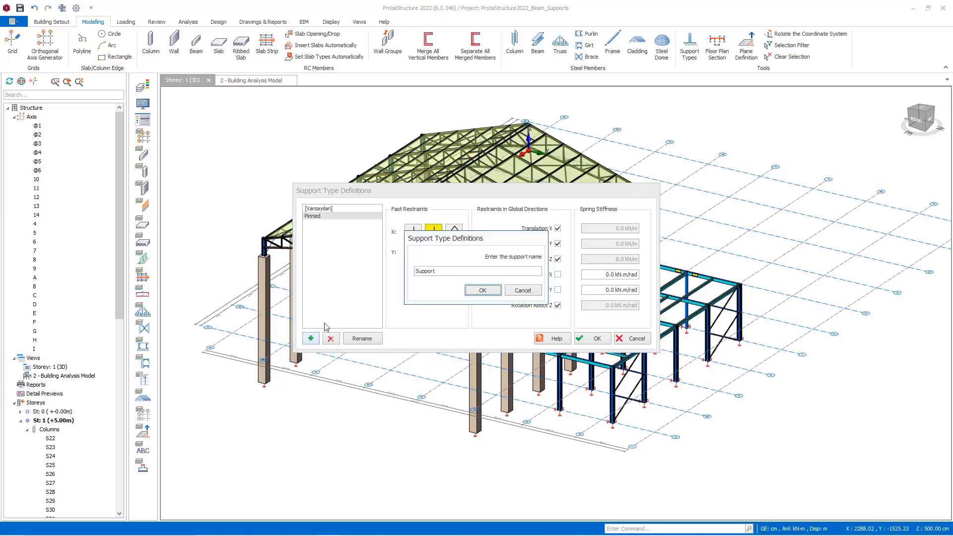
text(Fix-Pinned)
click(490, 292)
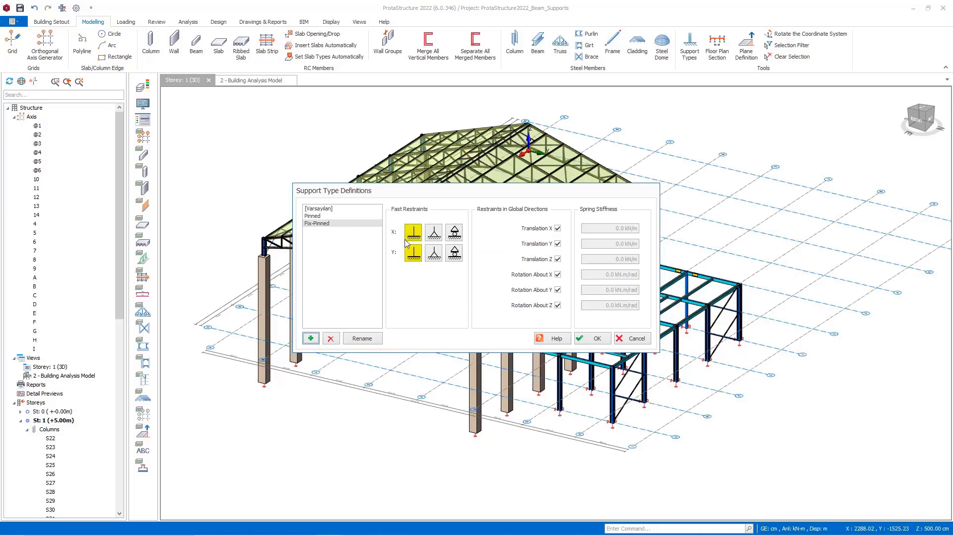
click(438, 238)
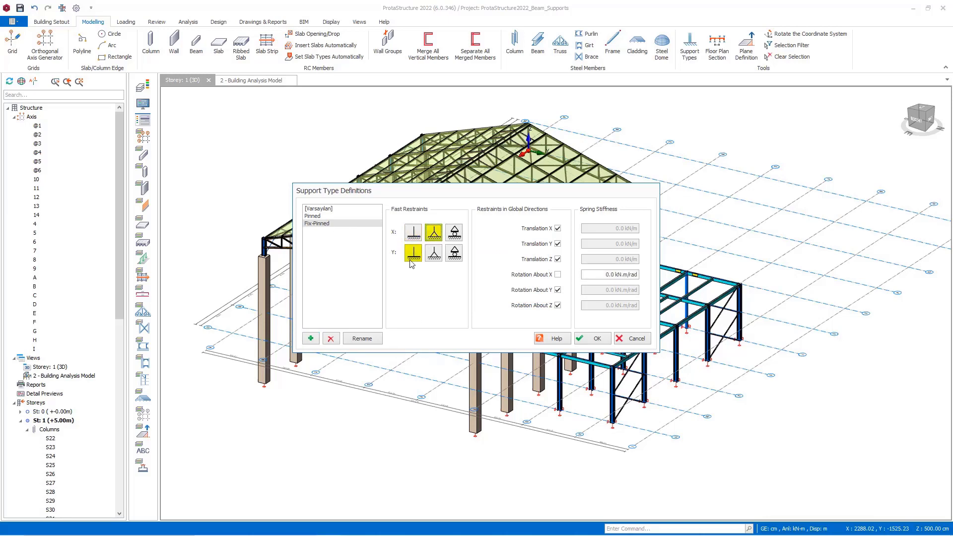
click(413, 254)
Add a Fix-Slotted support type with X slotted, then save the support definitions.
click(313, 341)
text(Fix-Slotted)
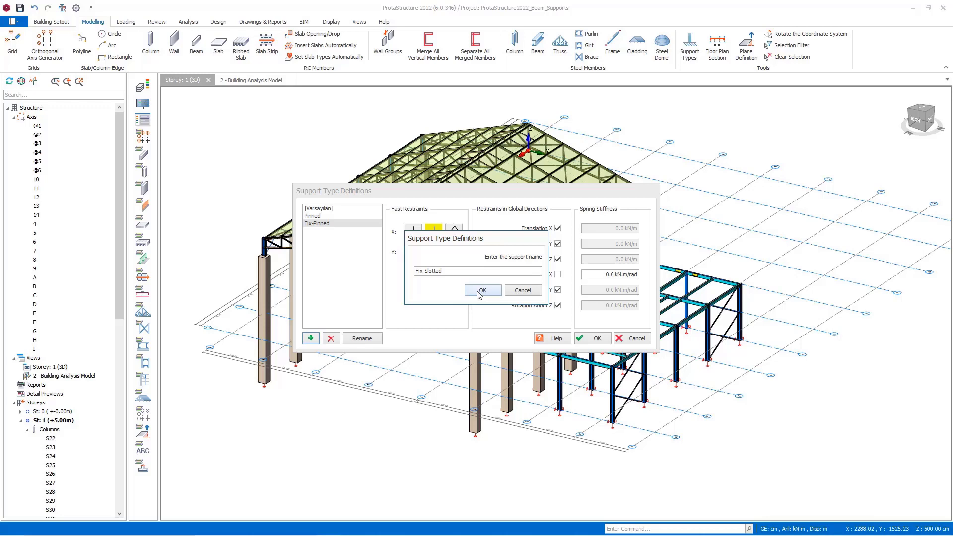
click(479, 292)
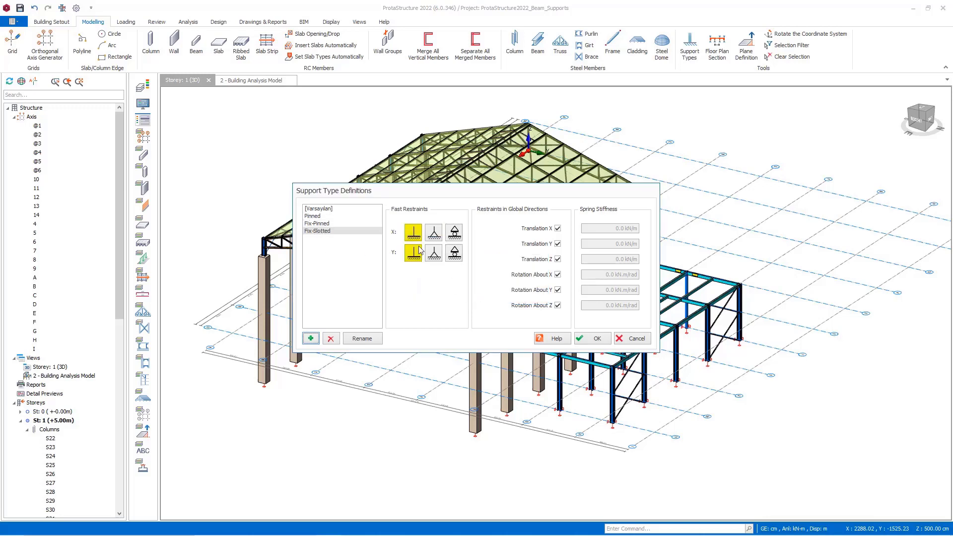
click(455, 234)
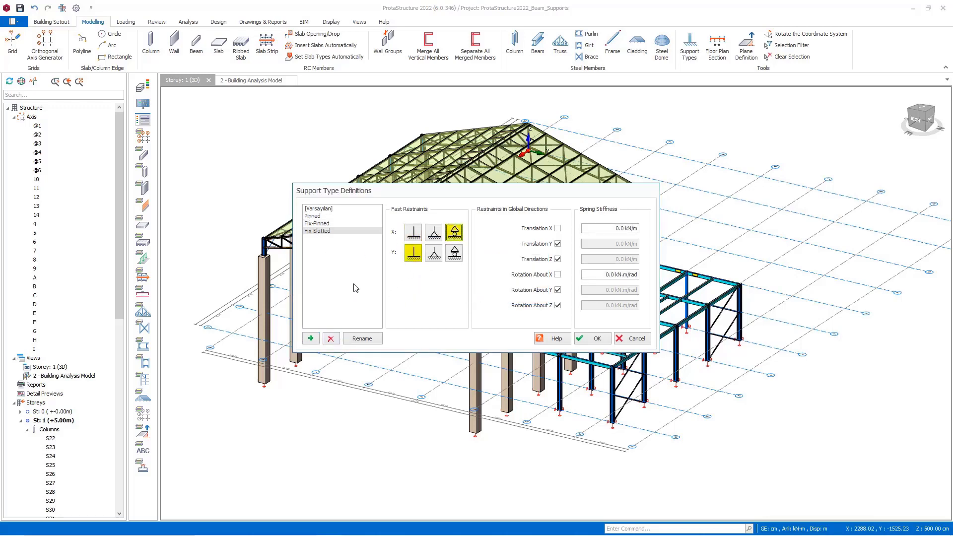
click(593, 338)
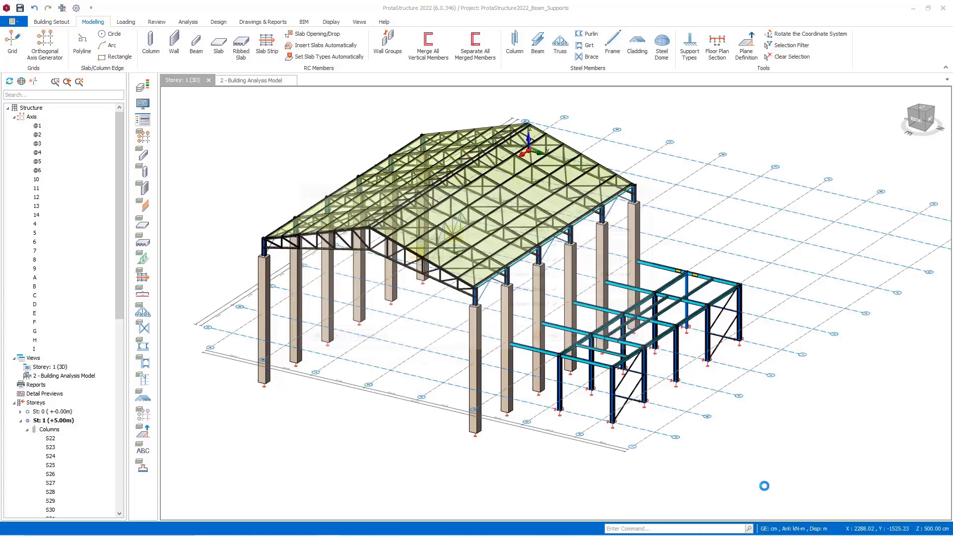
Set column S28's base support type to Pinned, close its editor, and view the whole hall.
scroll(611, 429, up, 5)
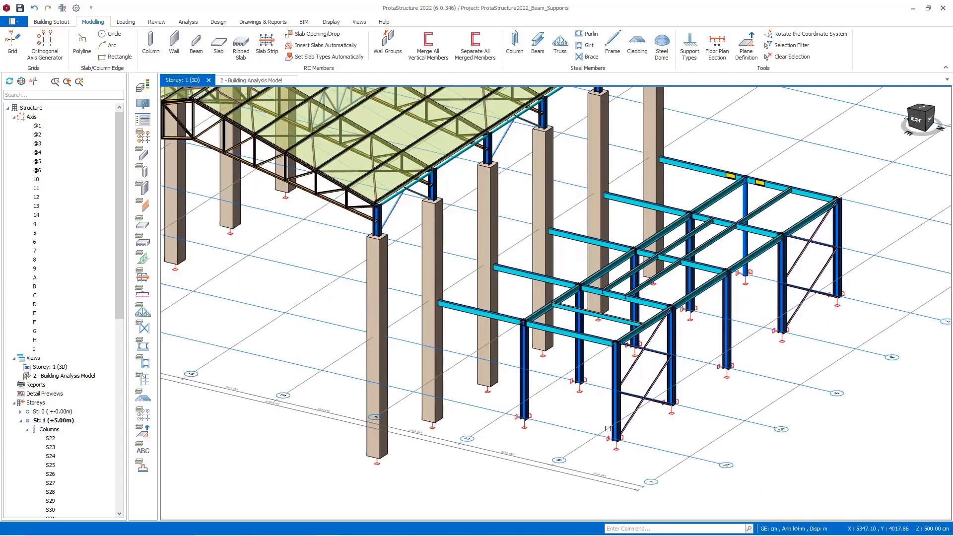
scroll(611, 428, up, 5)
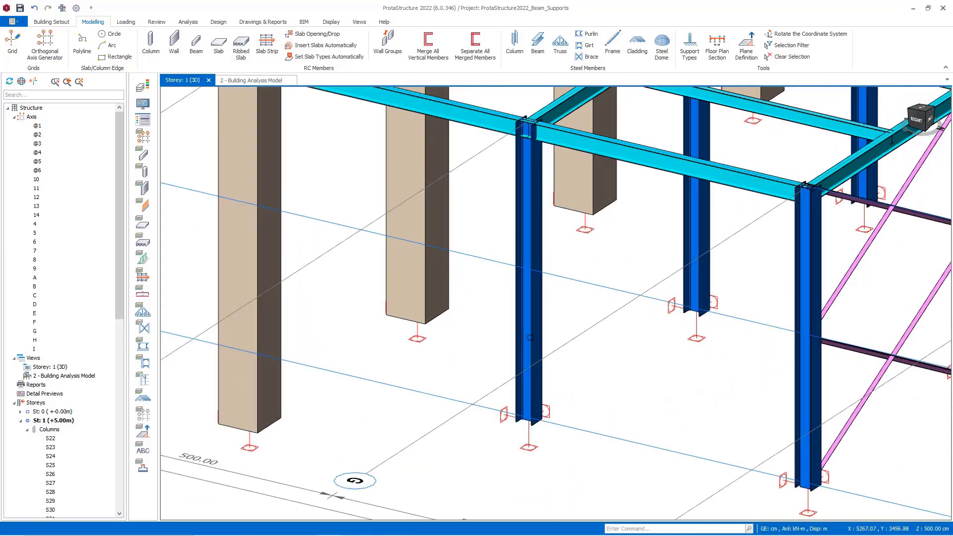
click(543, 320)
double_click(543, 320)
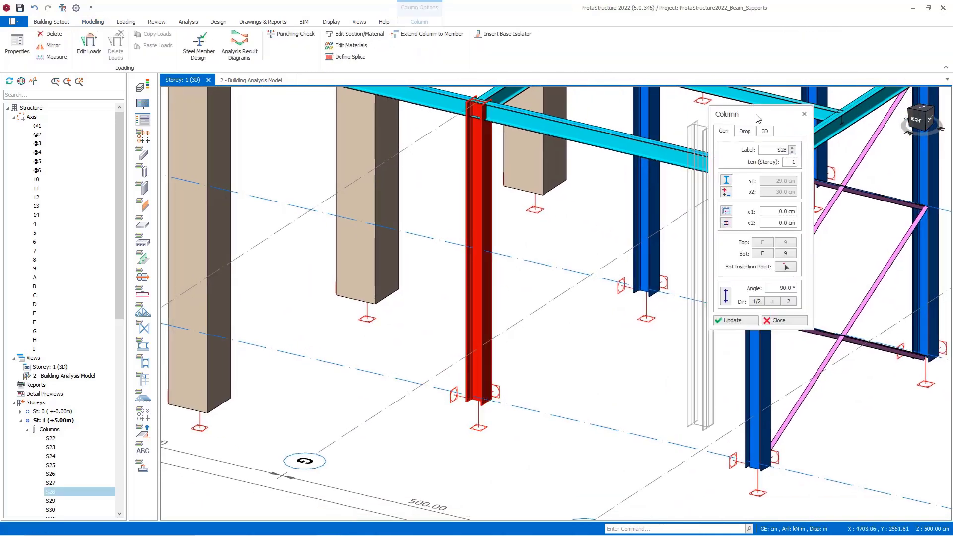
drag(758, 118, 700, 123)
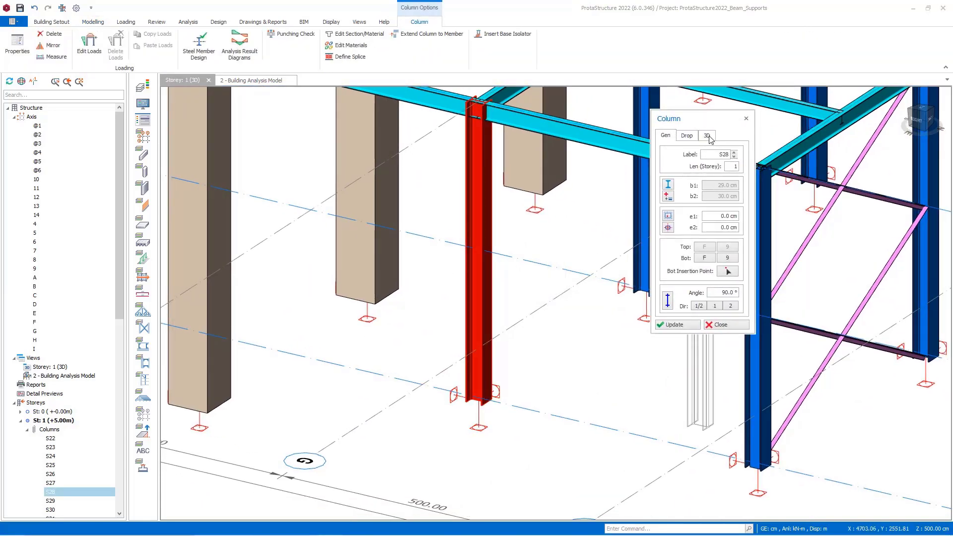
click(707, 136)
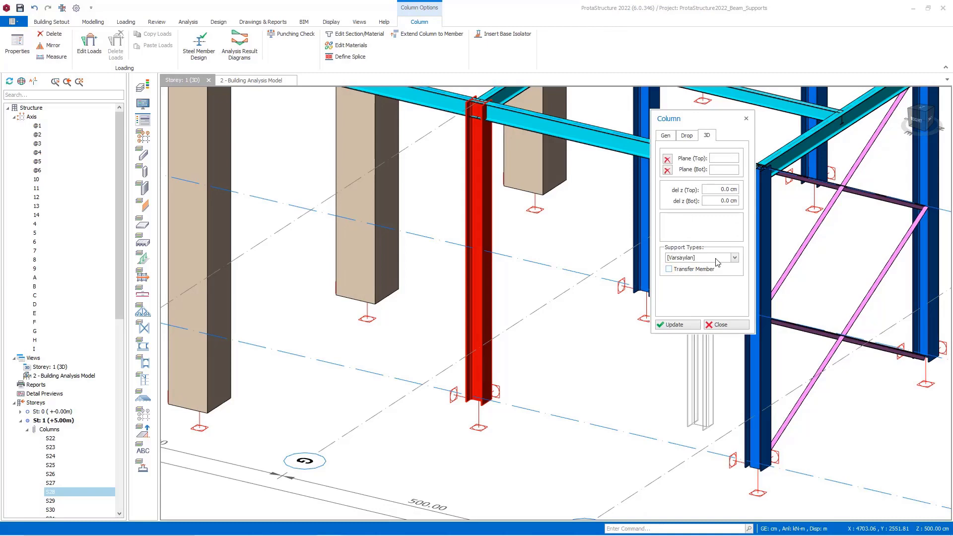
click(735, 259)
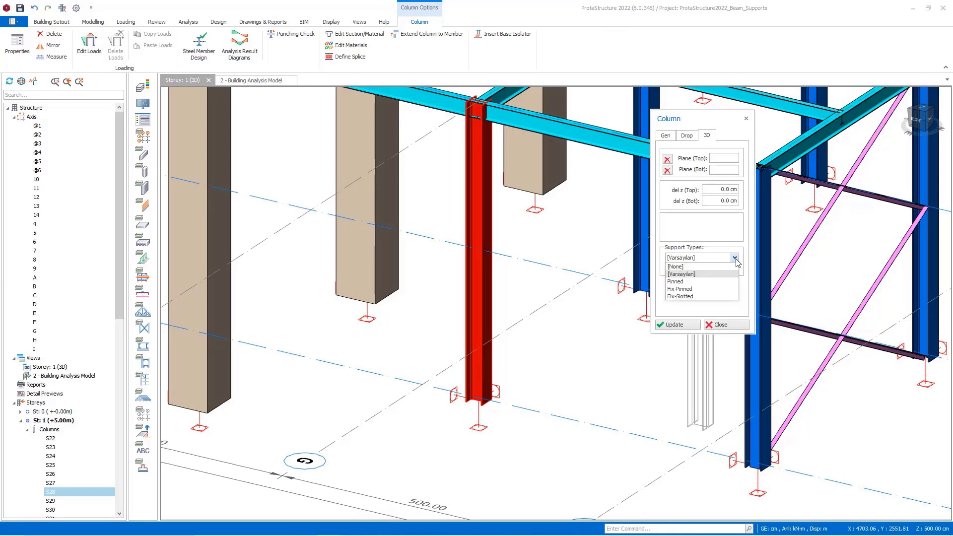
click(688, 282)
click(680, 326)
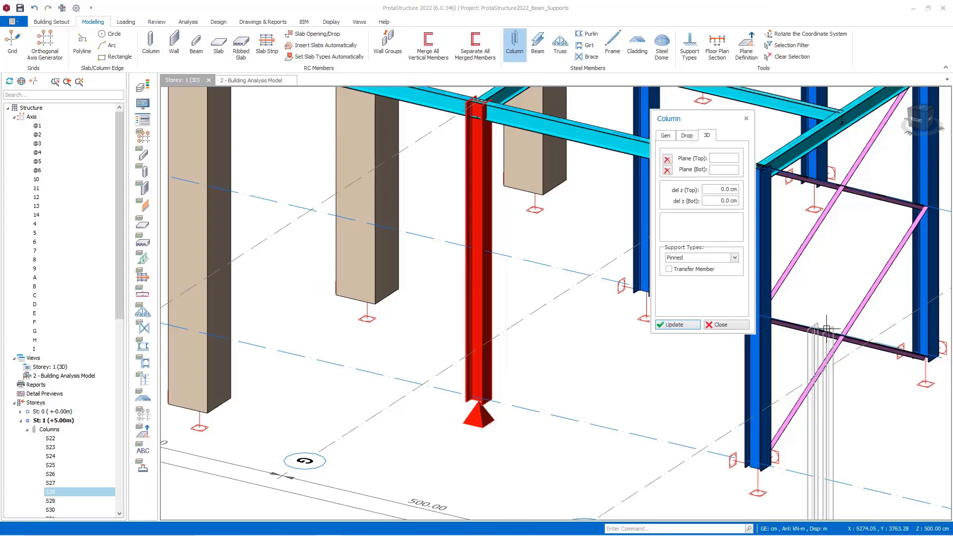
click(718, 325)
scroll(598, 345, down, 6)
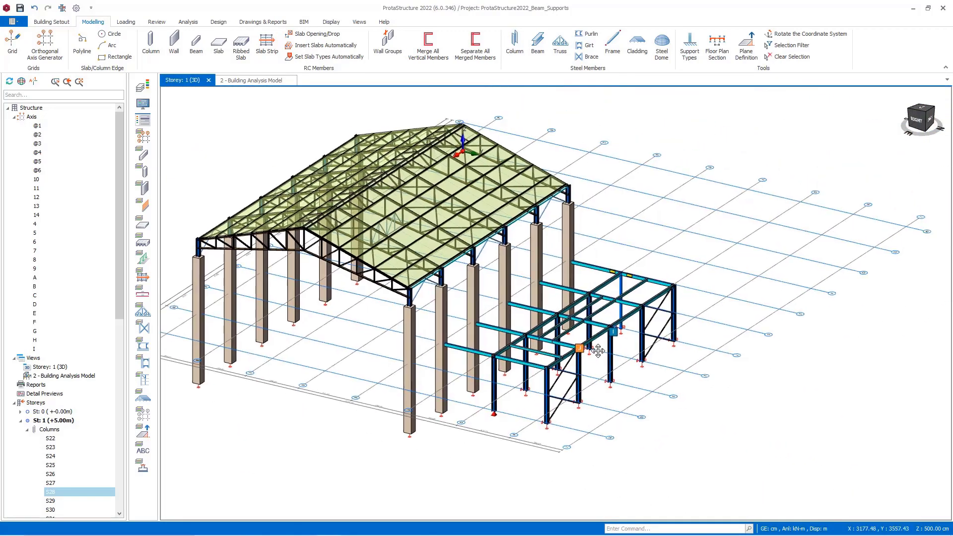
mouse_move(598, 345)
middle_down()
mouse_move(660, 327)
mouse_move(685, 278)
mouse_move(657, 291)
middle_up()
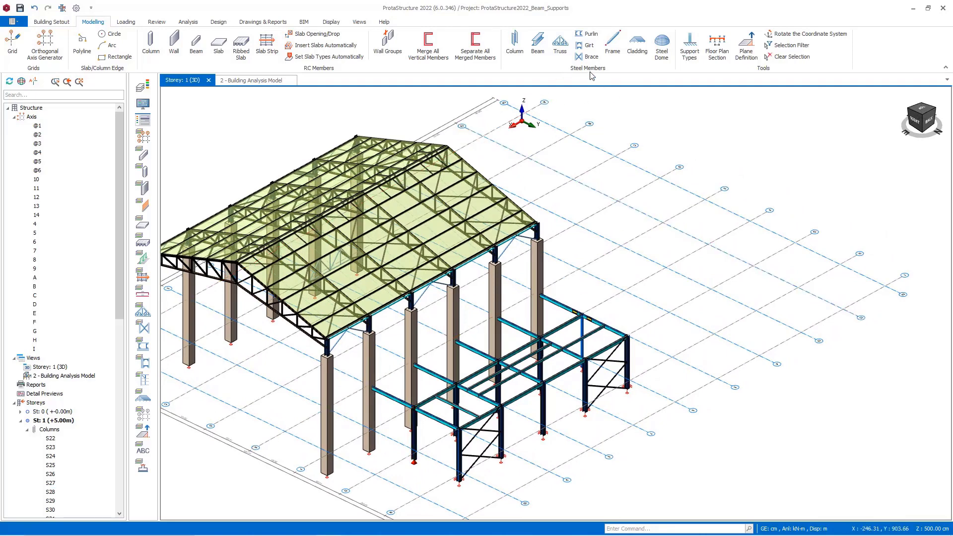
Insert steel beam K145 between axis intersections on storey 1.
click(537, 44)
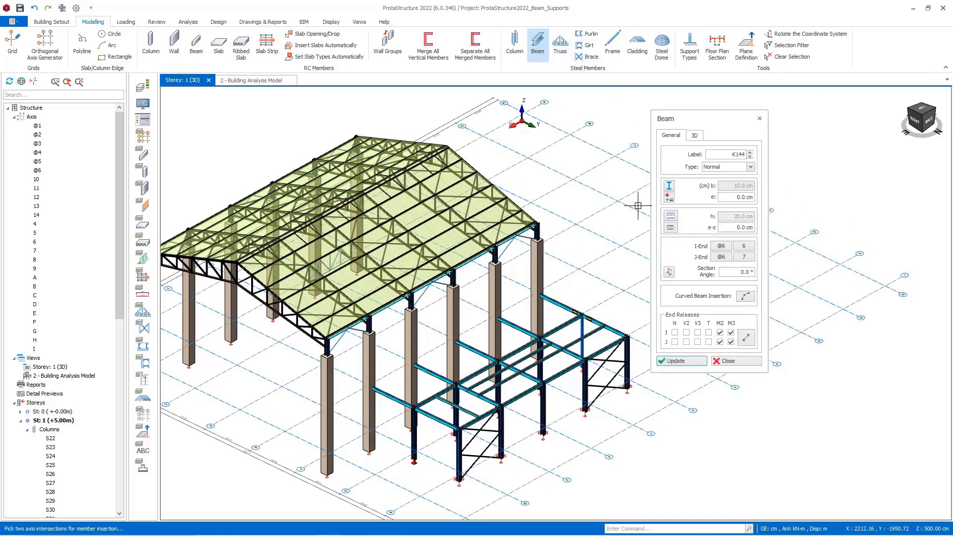
middle_drag(543, 246, 494, 251)
drag(699, 124, 820, 114)
scroll(500, 259, up, 2)
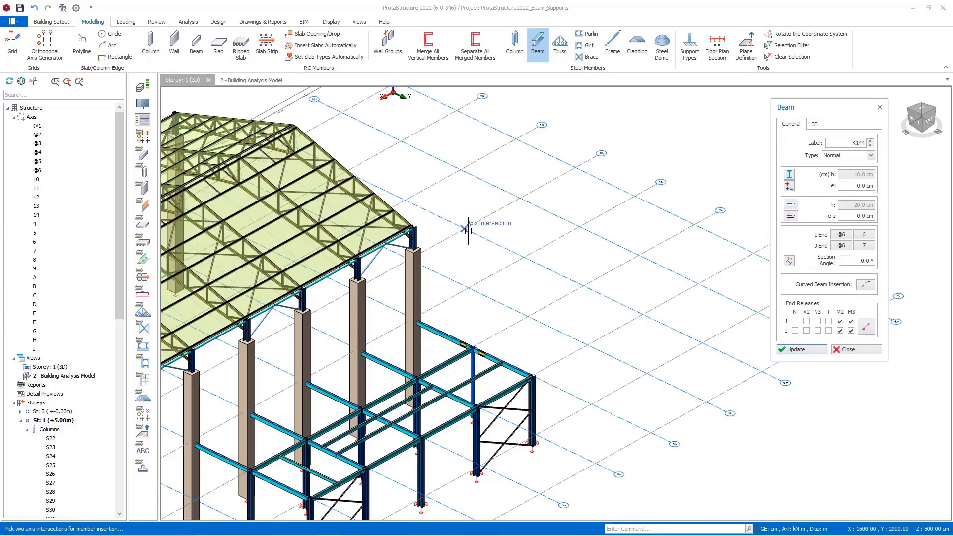
click(582, 286)
middle_drag(480, 309, 484, 283)
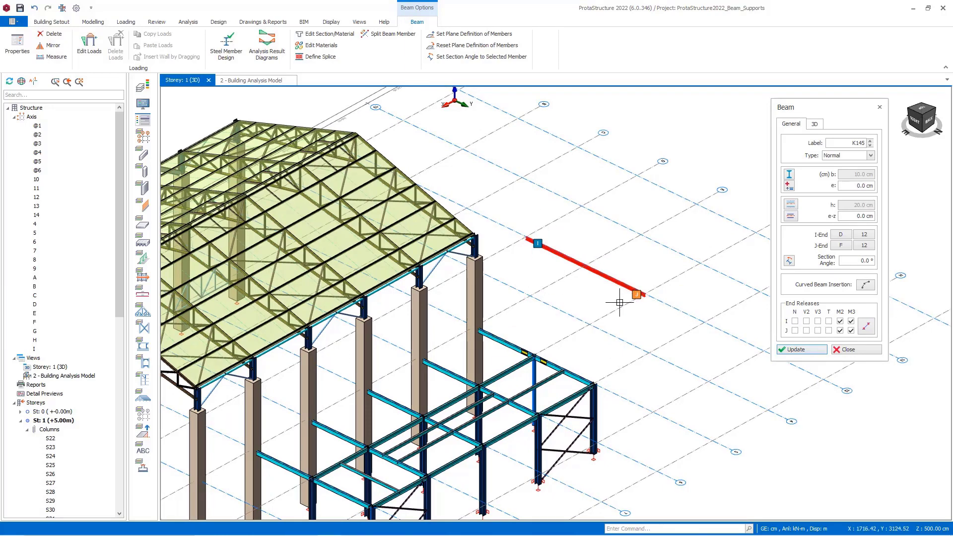
scroll(612, 283, up, 5)
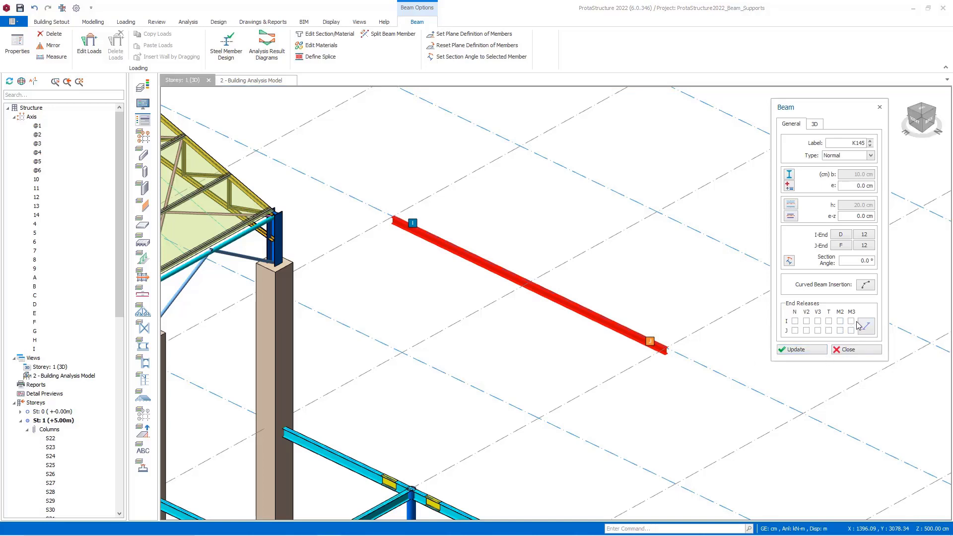
Give beam K145 a [Varsayılan] I-end support and a Pinned J-end support.
click(822, 126)
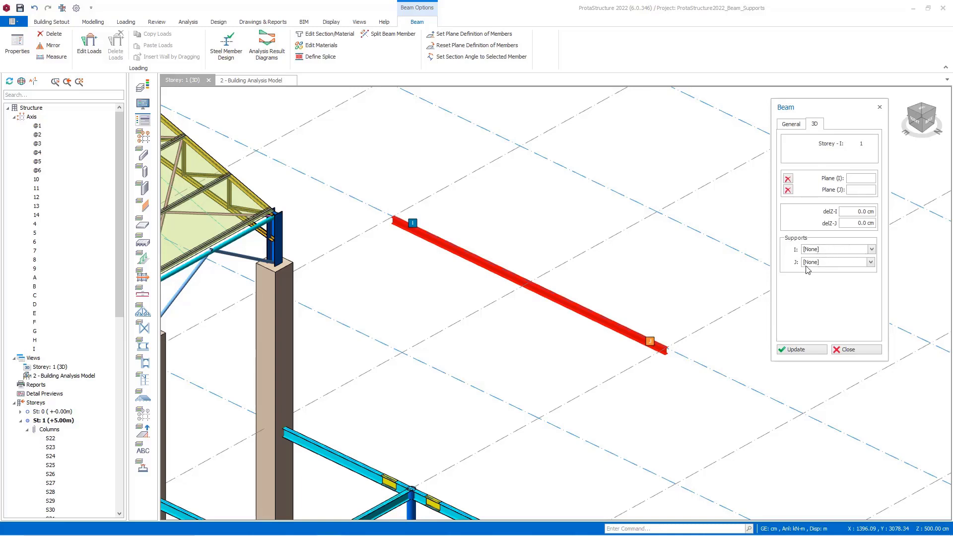
click(834, 253)
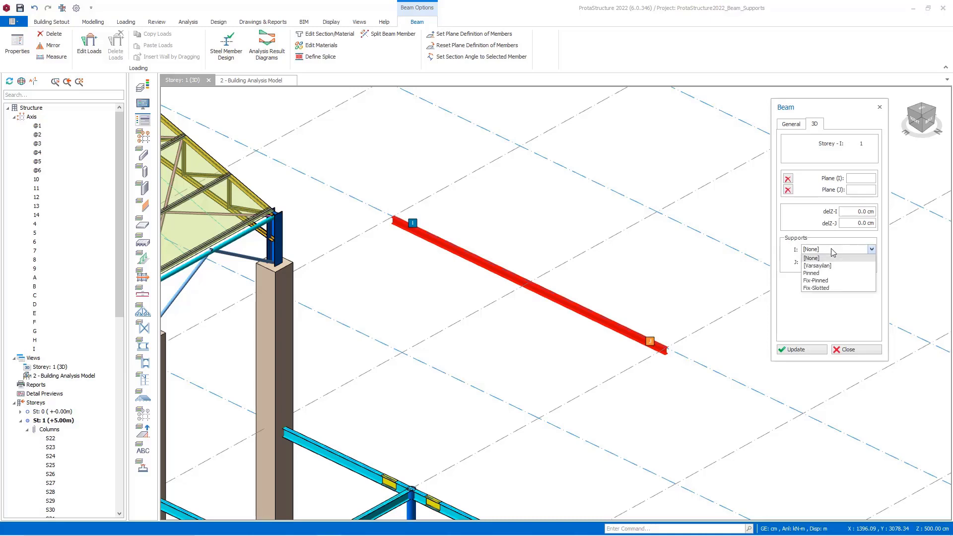
click(830, 266)
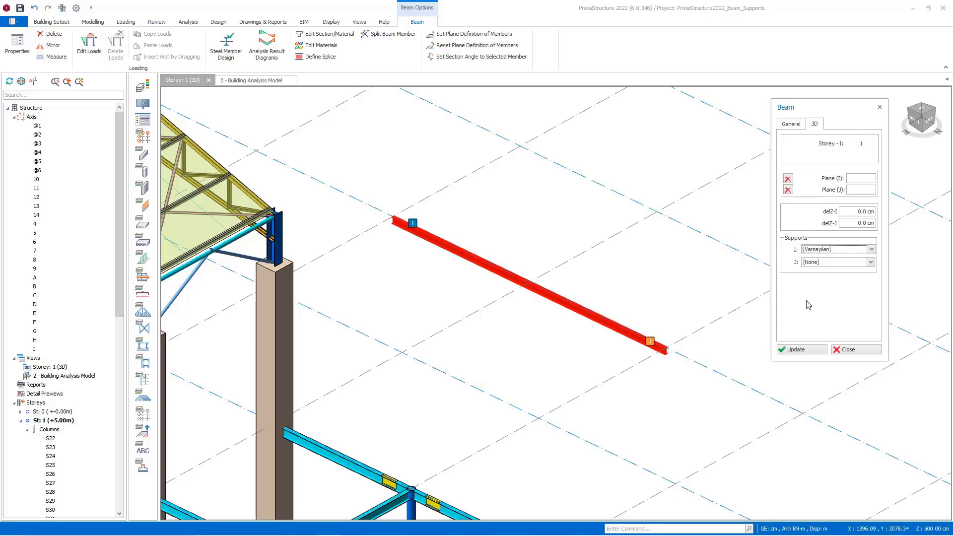
click(820, 269)
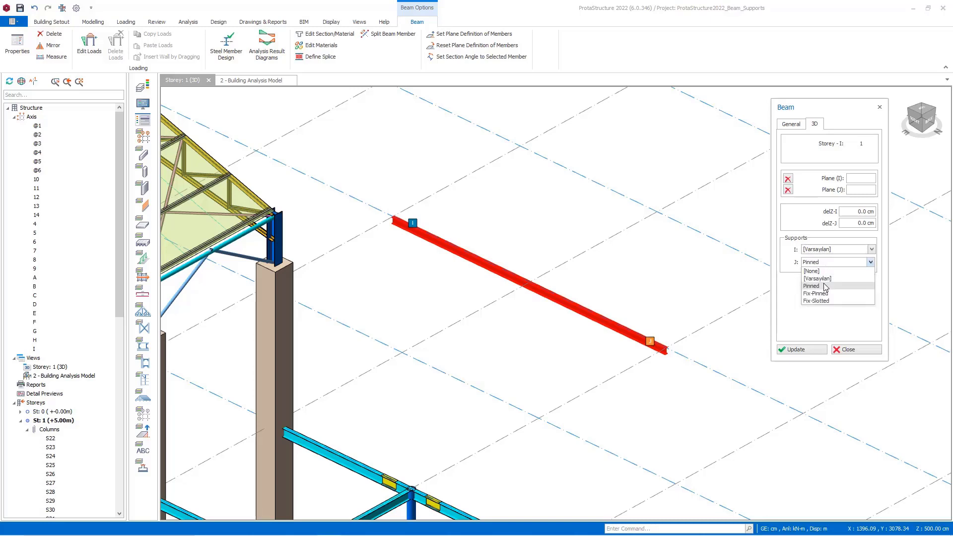
click(814, 287)
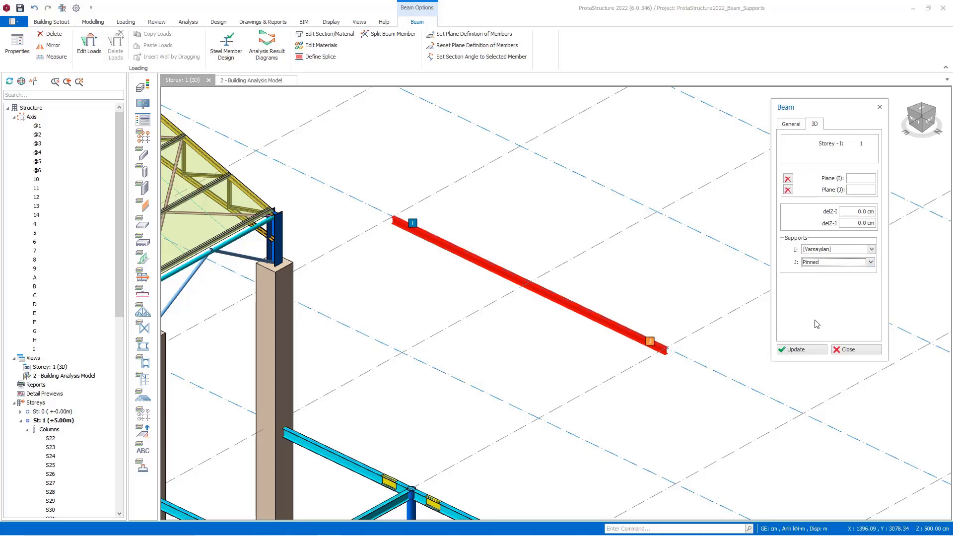
click(805, 350)
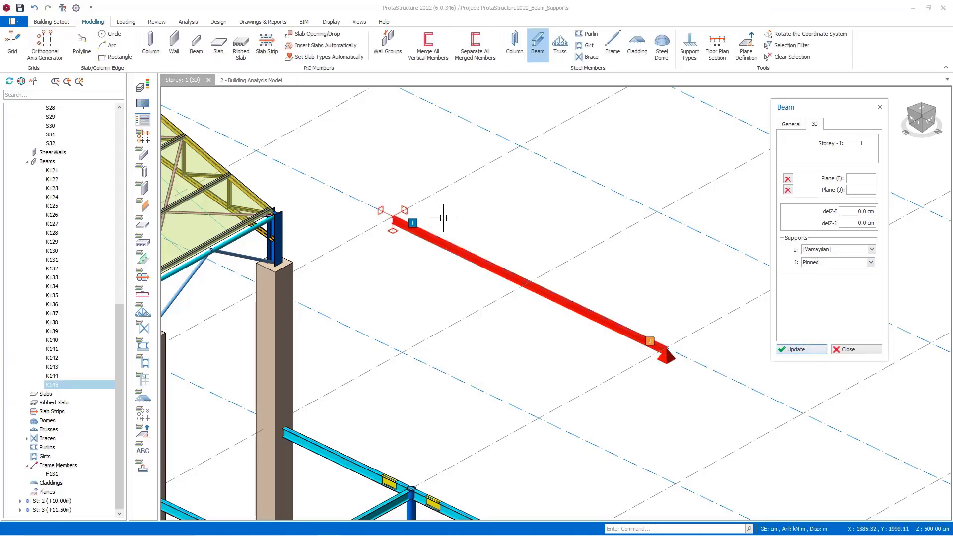
Select beam K145 and zoom around its I end.
scroll(544, 287, up, 2)
middle_drag(543, 286, 464, 317)
click(347, 265)
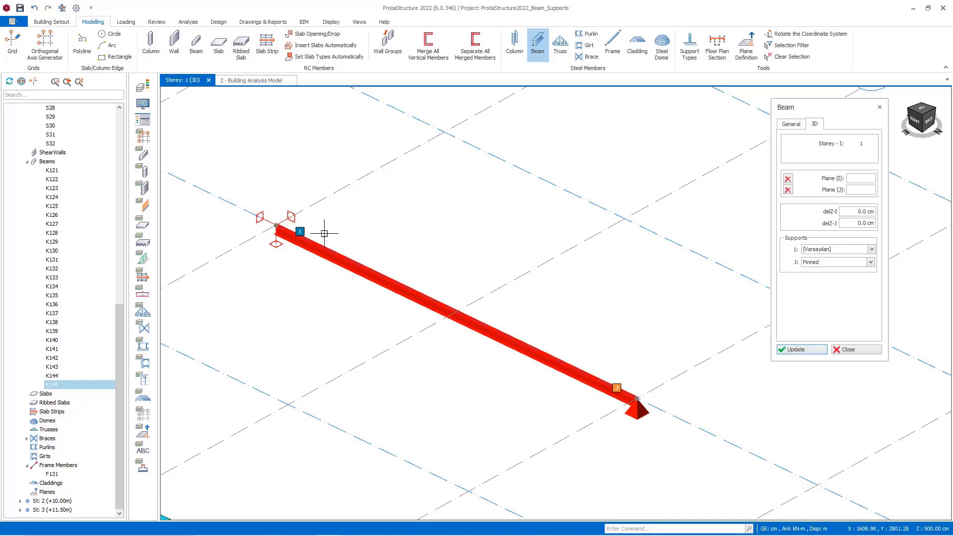
scroll(270, 226, up, 4)
middle_drag(334, 222, 404, 235)
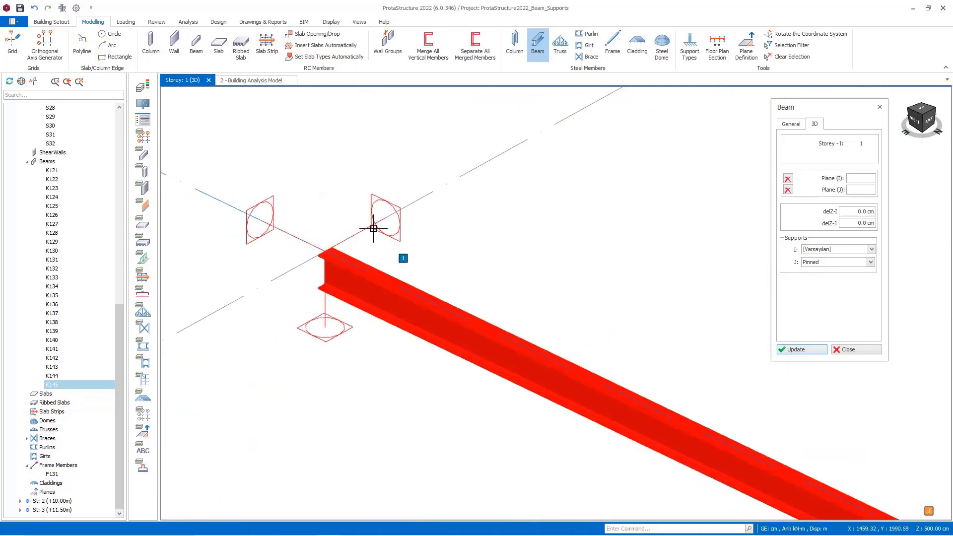
scroll(374, 251, down, 5)
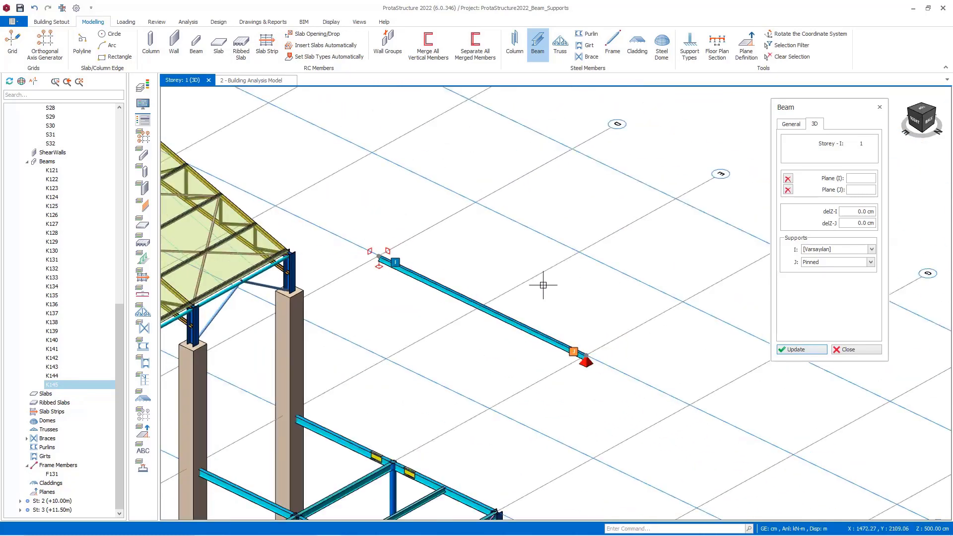
scroll(511, 285, up, 1)
scroll(450, 195, down, 1)
Draw beam K146 between axis intersections with a Fix-Pinned J-end support.
click(437, 186)
click(710, 322)
middle_drag(645, 399, 617, 394)
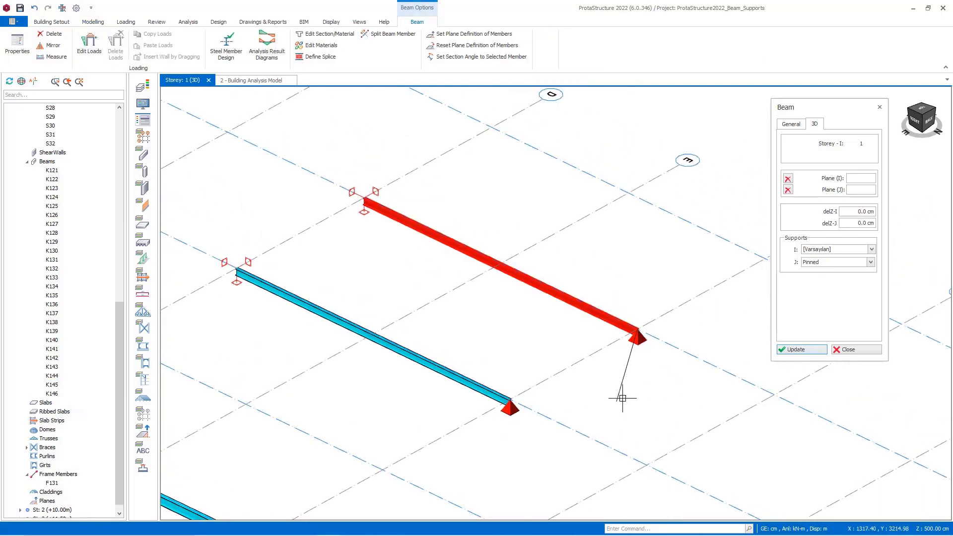
key(Escape)
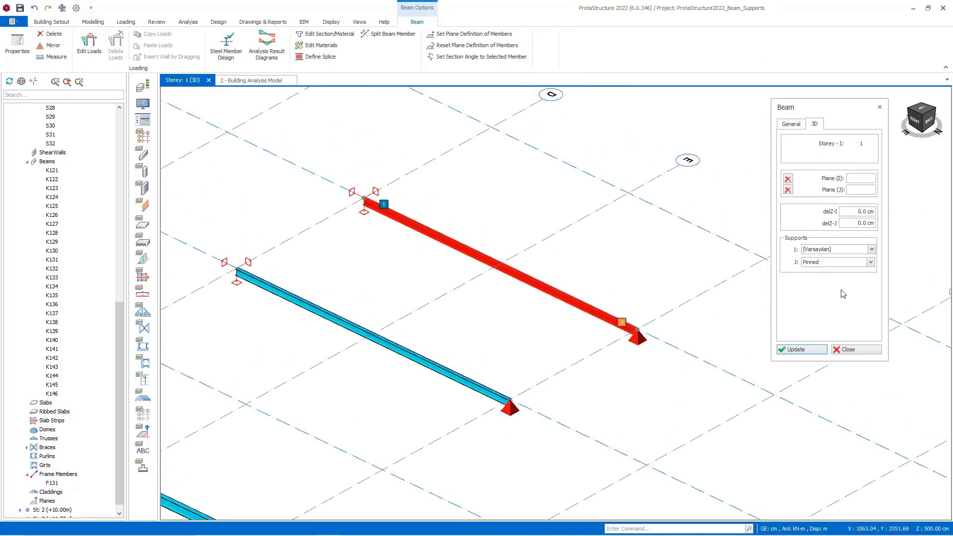
click(833, 264)
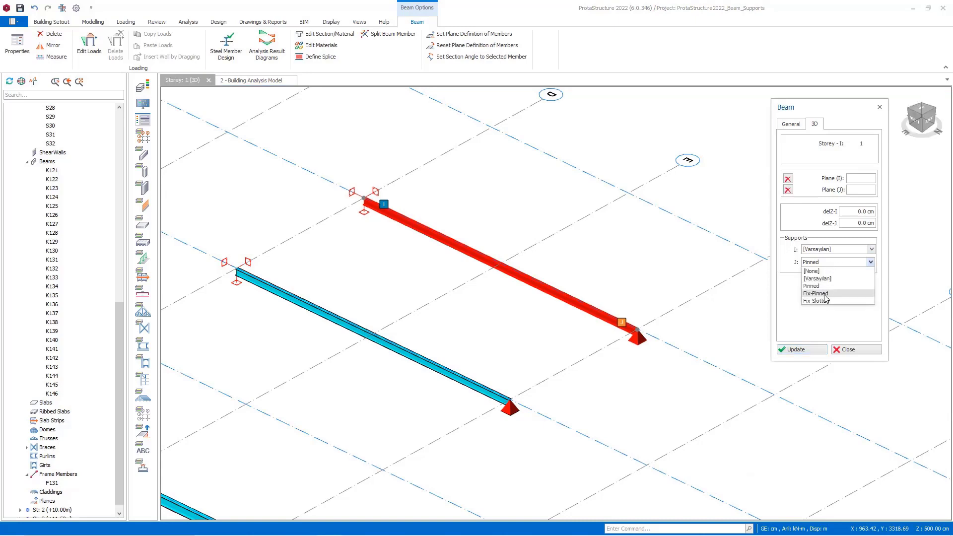
click(814, 293)
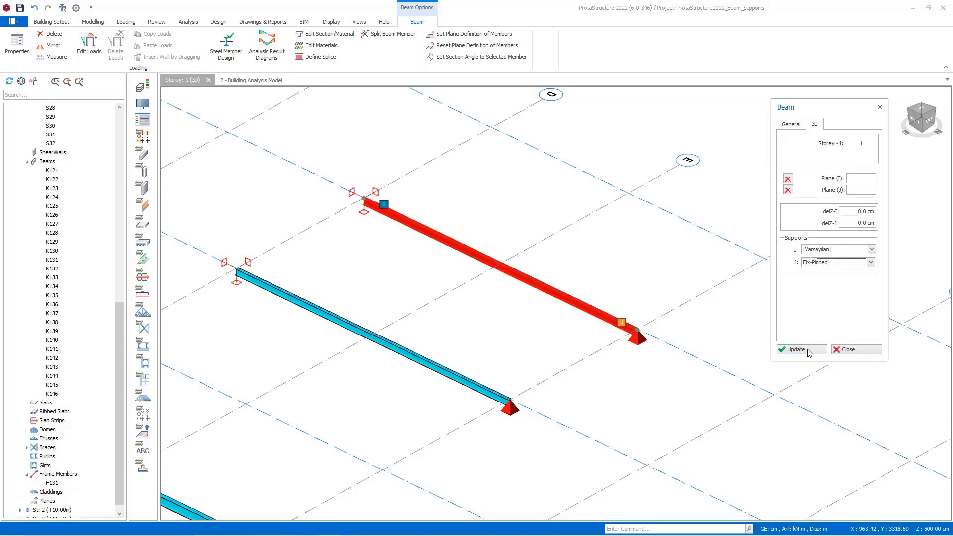
click(796, 349)
Draw beam K147 from the D-axis to the E-axis intersection with a Fix-Slotted J-end support.
scroll(648, 327, up, 5)
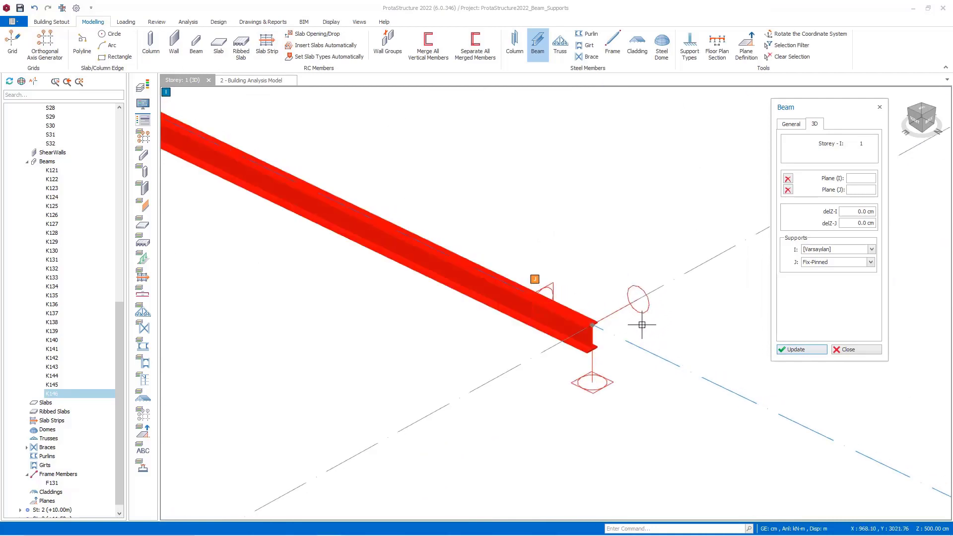
scroll(642, 323, down, 5)
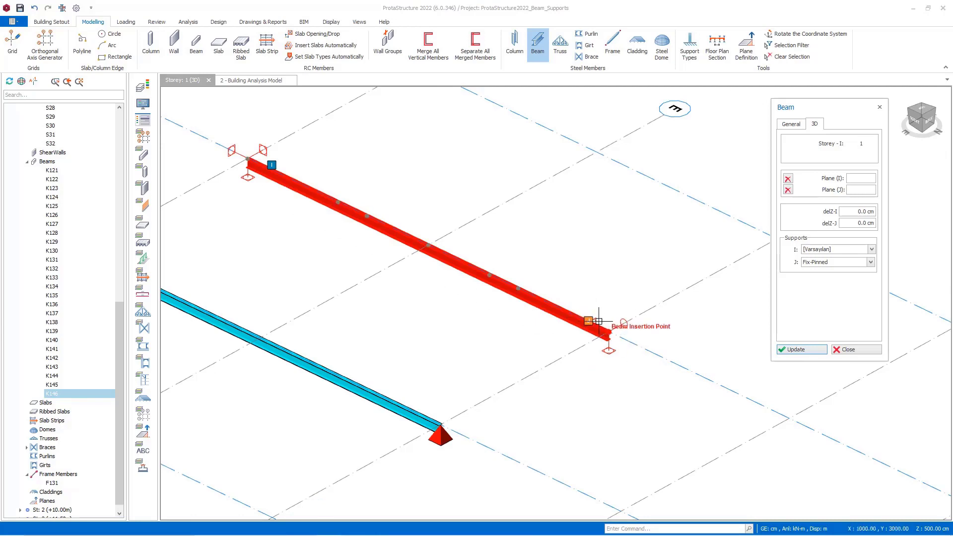
scroll(624, 319, down, 2)
middle_drag(655, 323, 634, 323)
click(415, 155)
click(690, 287)
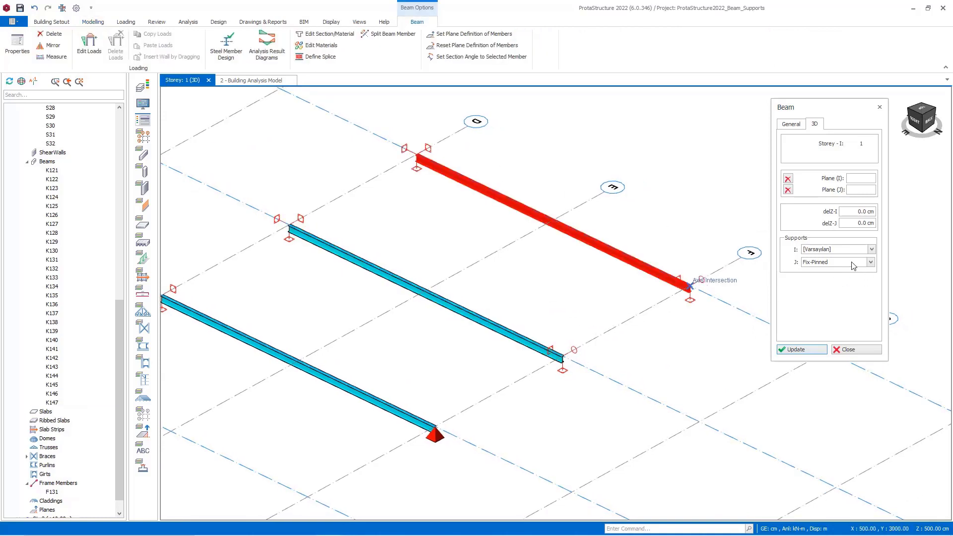
click(852, 265)
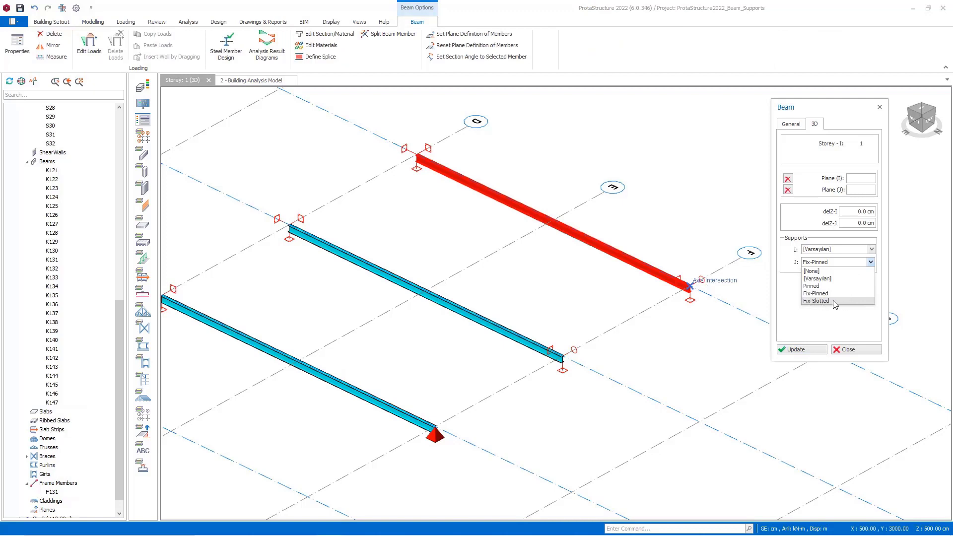
click(834, 301)
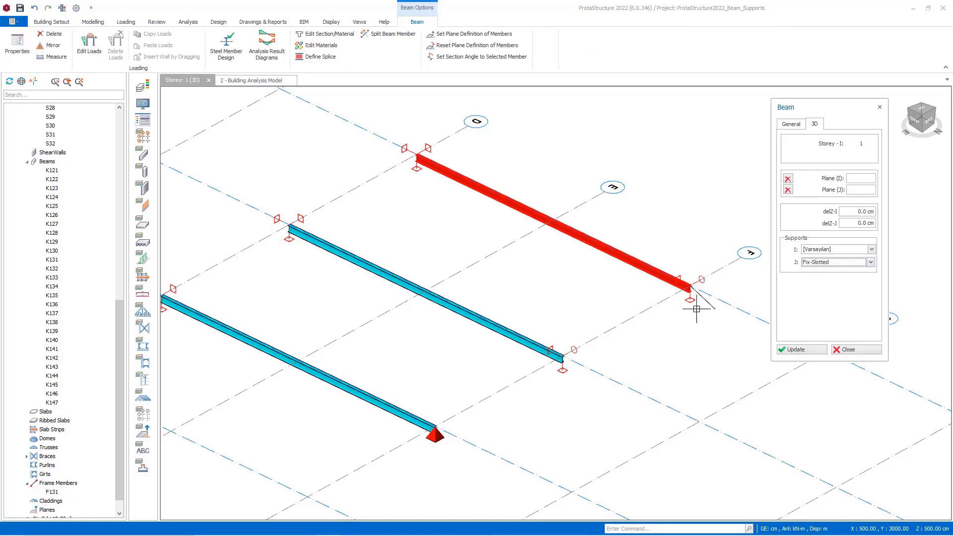
scroll(717, 287, up, 3)
click(795, 349)
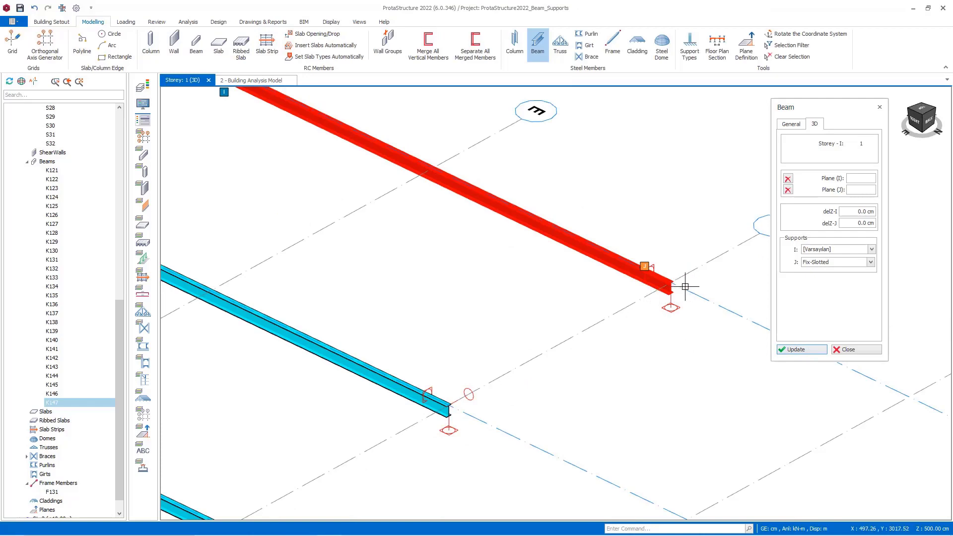
middle_drag(670, 283, 610, 293)
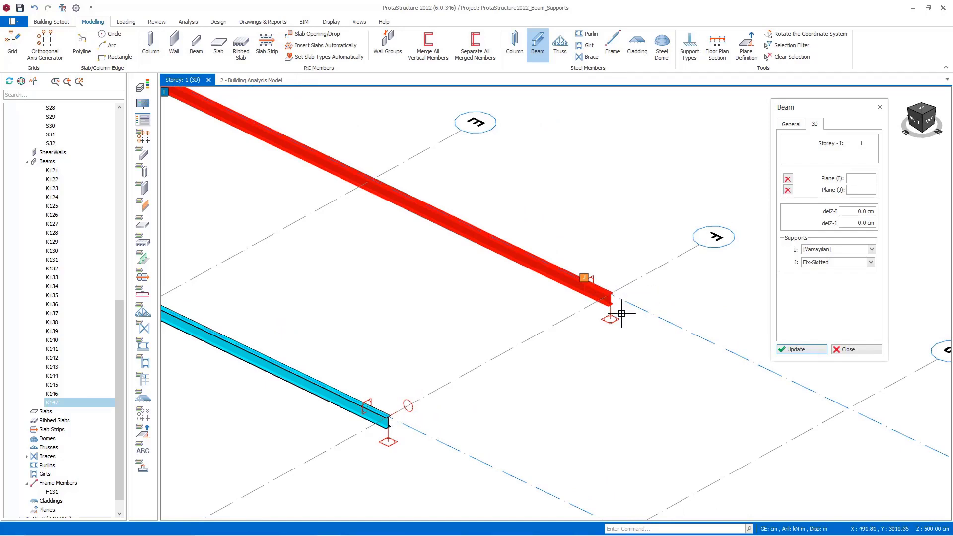
scroll(620, 323, down, 2)
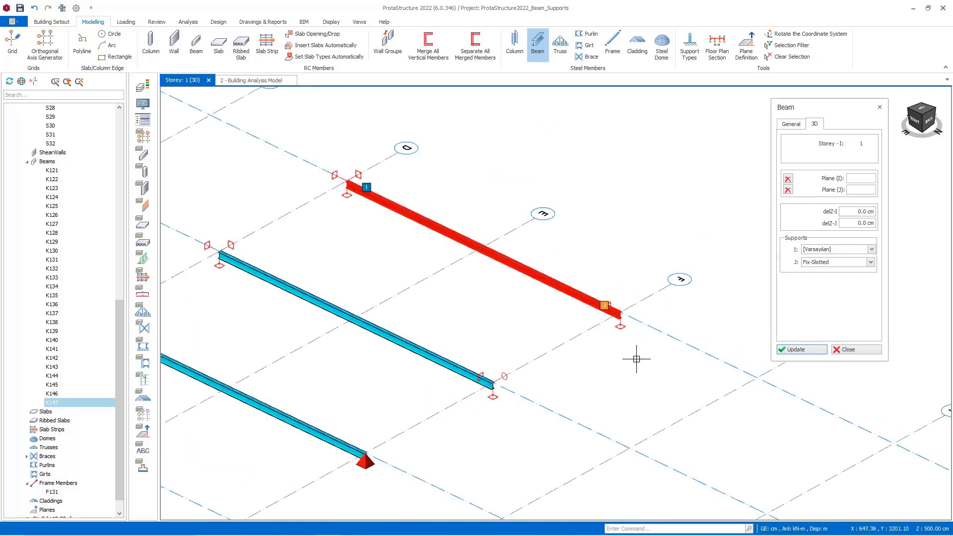
scroll(617, 396, down, 3)
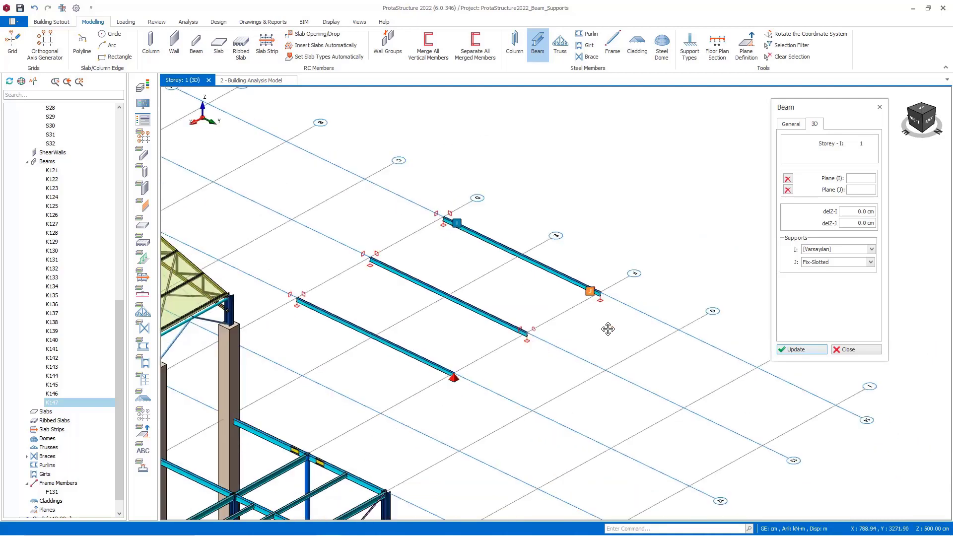
Add frame member F132 without I-end M2/M3 releases, with [Varsayılan] I and Pinned J supports.
click(844, 350)
middle_drag(660, 198, 616, 128)
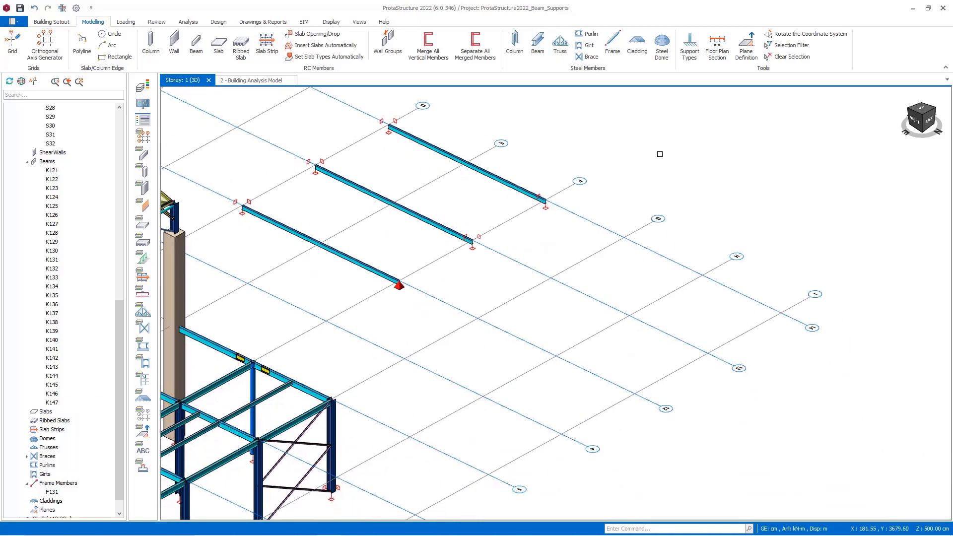
click(612, 44)
click(478, 316)
click(633, 391)
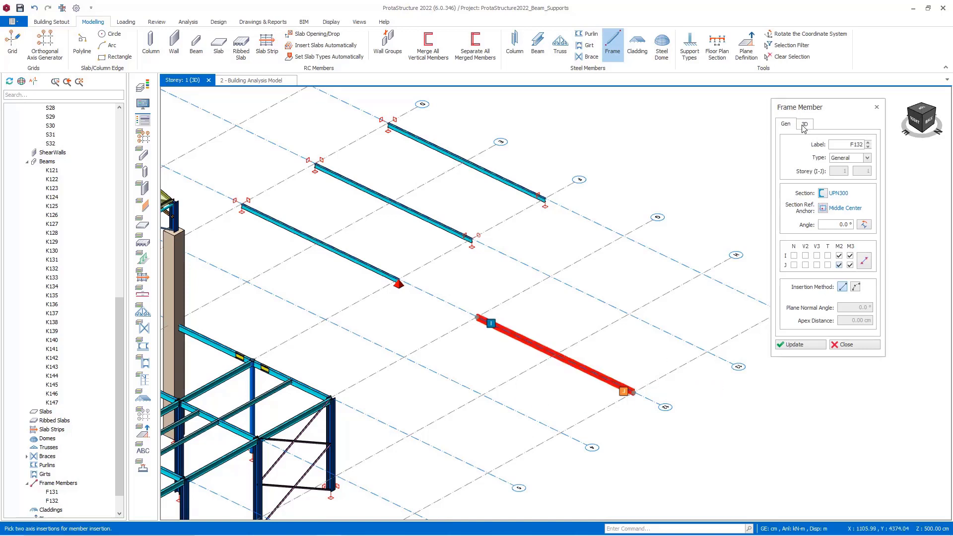
click(865, 262)
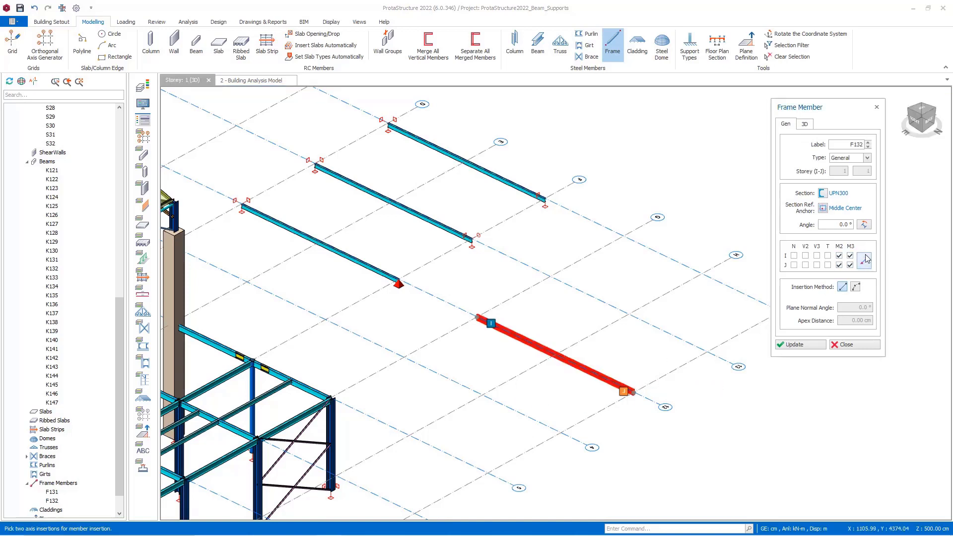
click(804, 124)
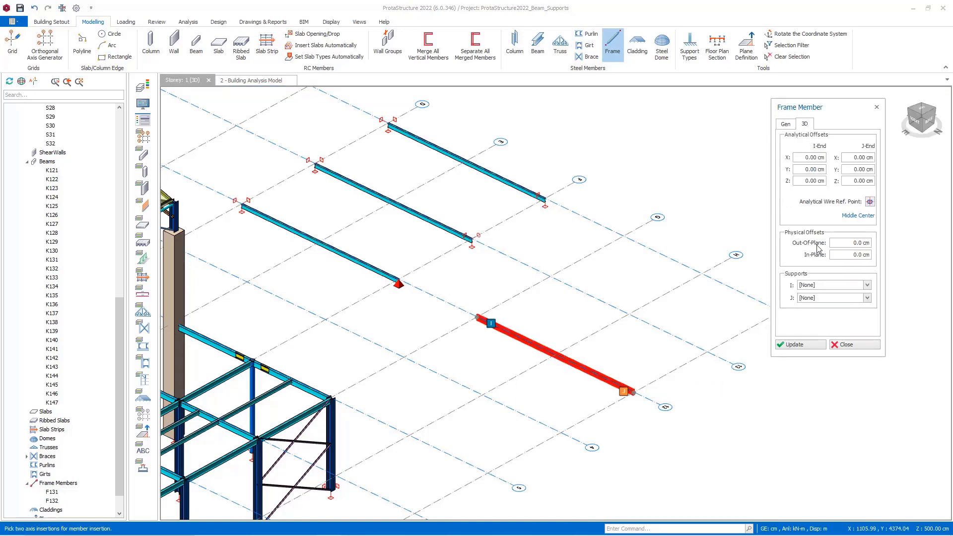
click(834, 286)
click(826, 302)
click(837, 298)
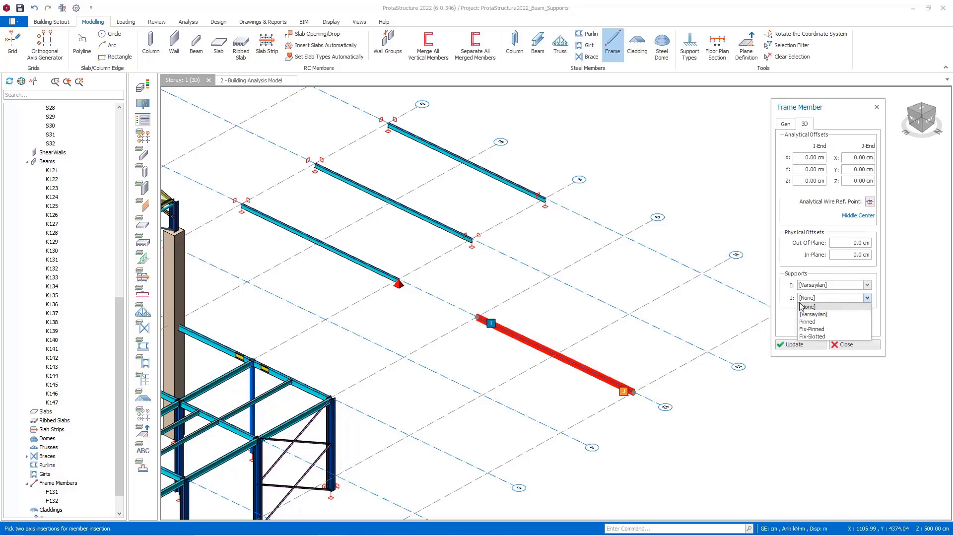
click(817, 323)
click(797, 344)
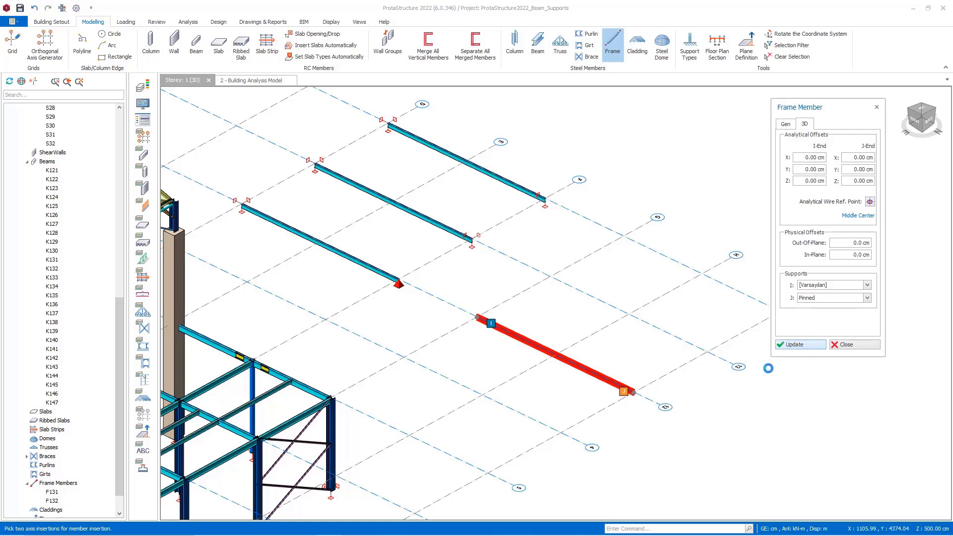
scroll(576, 387, up, 2)
Add frame member F133 in the next bay with a Fix-Pinned J-end support.
middle_drag(527, 386, 372, 391)
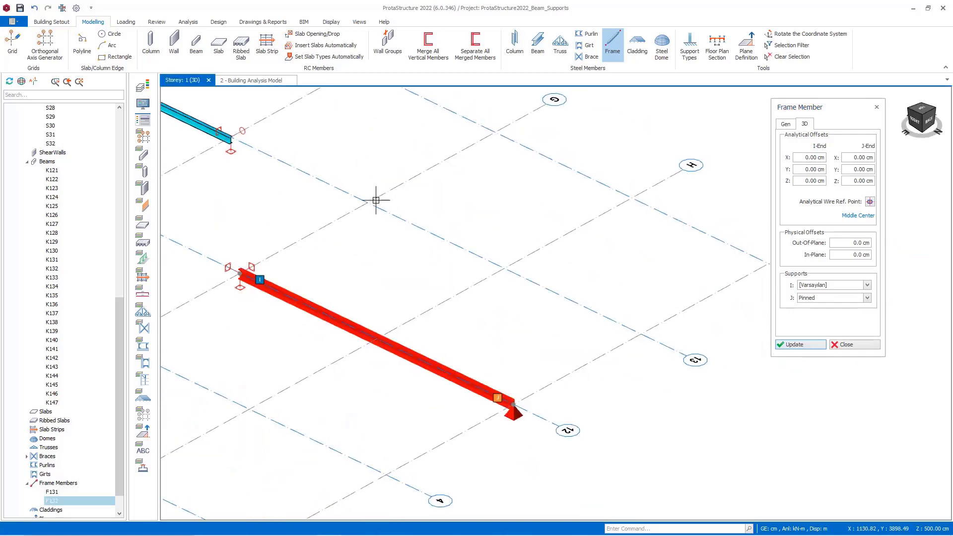
click(367, 201)
click(639, 335)
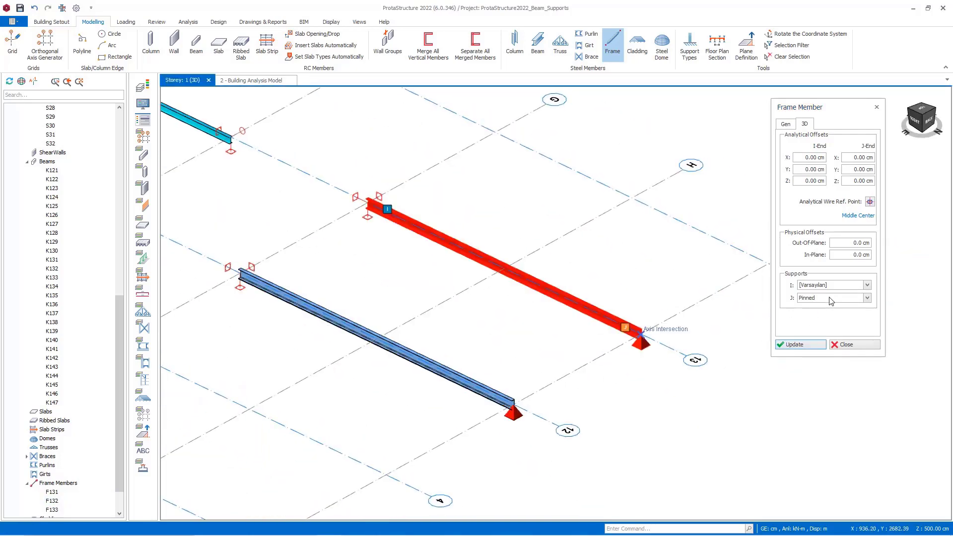
click(831, 298)
click(822, 329)
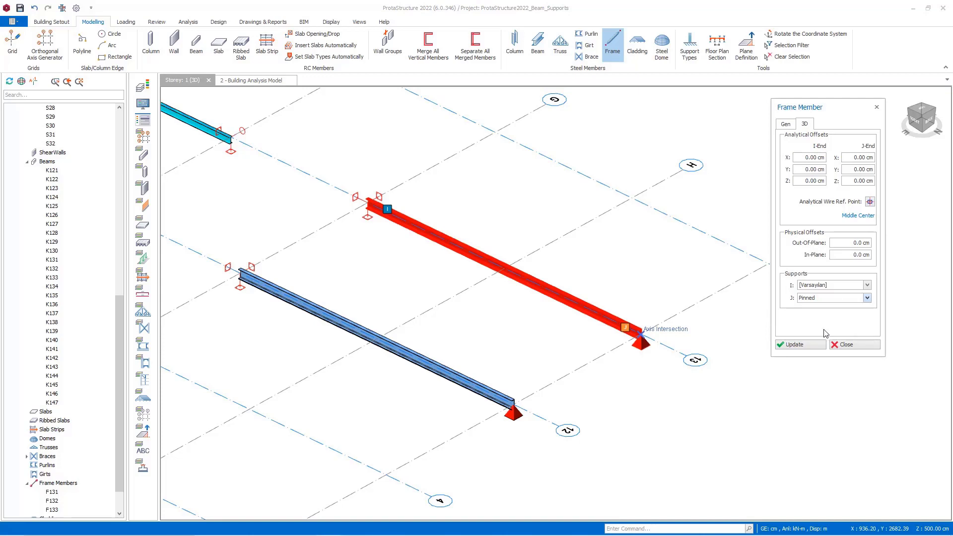
click(802, 345)
Add frame member F134 with a Fix-Slotted J-end support and close the frame settings.
middle_drag(680, 335, 566, 355)
click(382, 149)
click(654, 283)
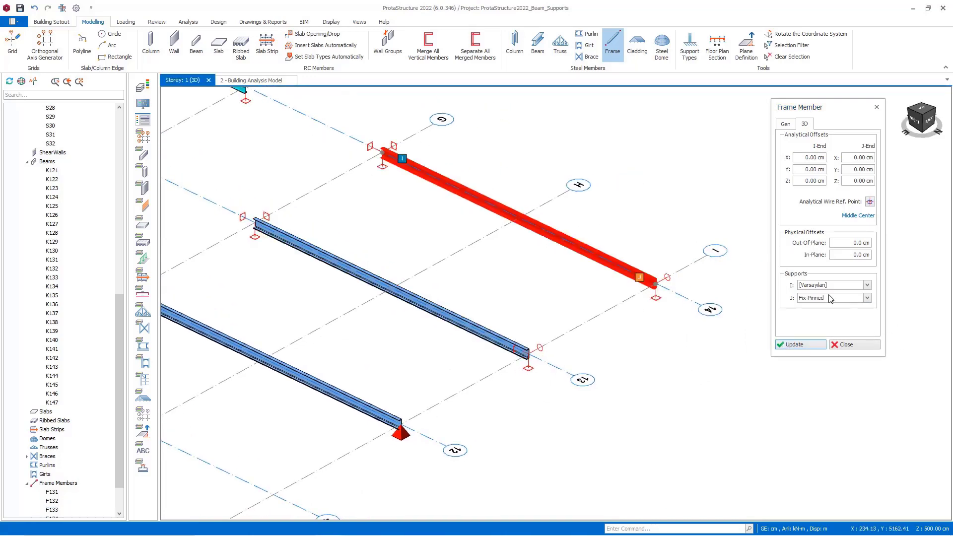
click(832, 298)
click(814, 337)
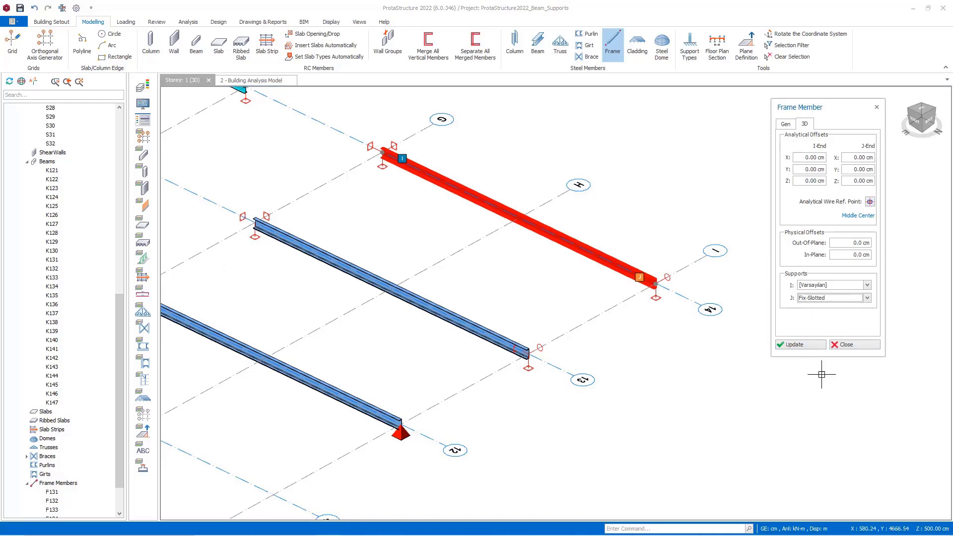
click(803, 346)
scroll(685, 343, down, 3)
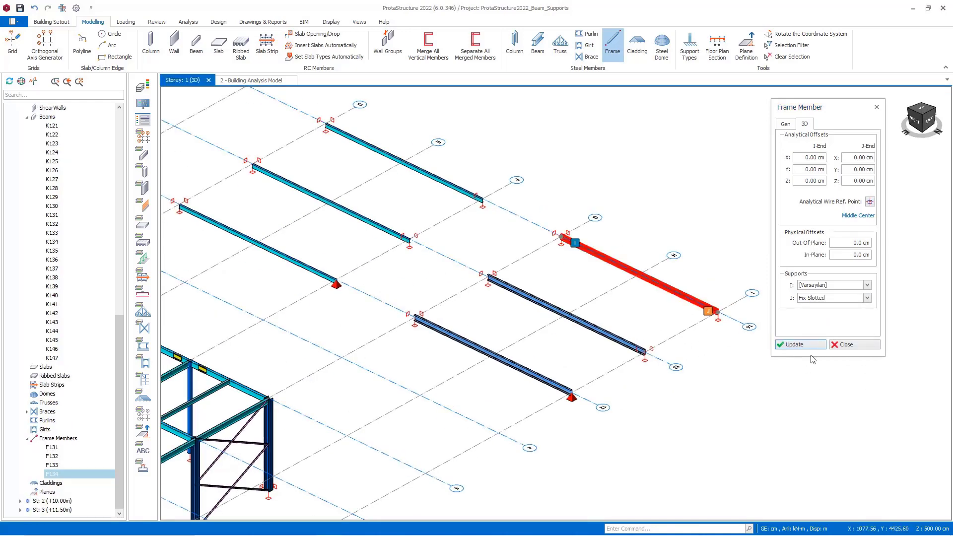
click(845, 345)
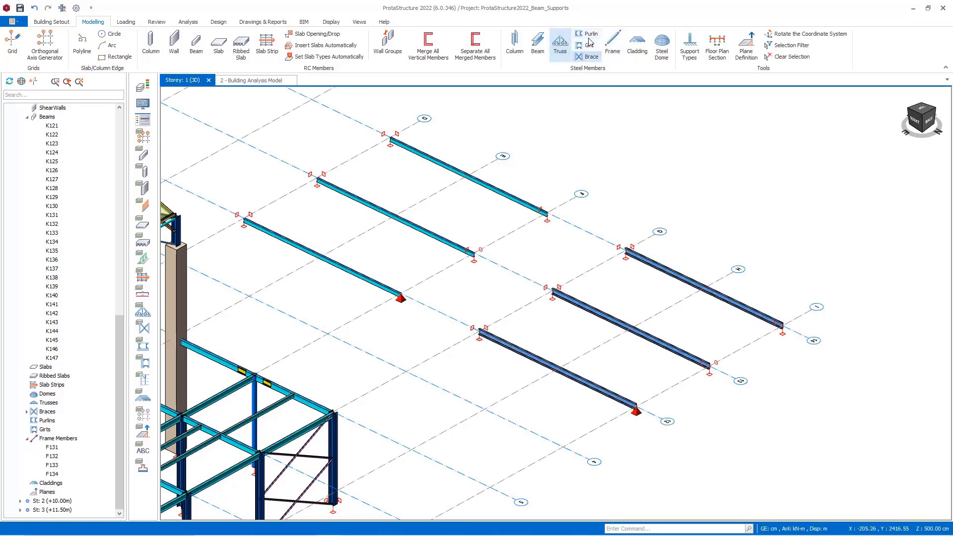
Draw beam K148 from the beam midpoint with both I and J supports set to [None].
click(538, 46)
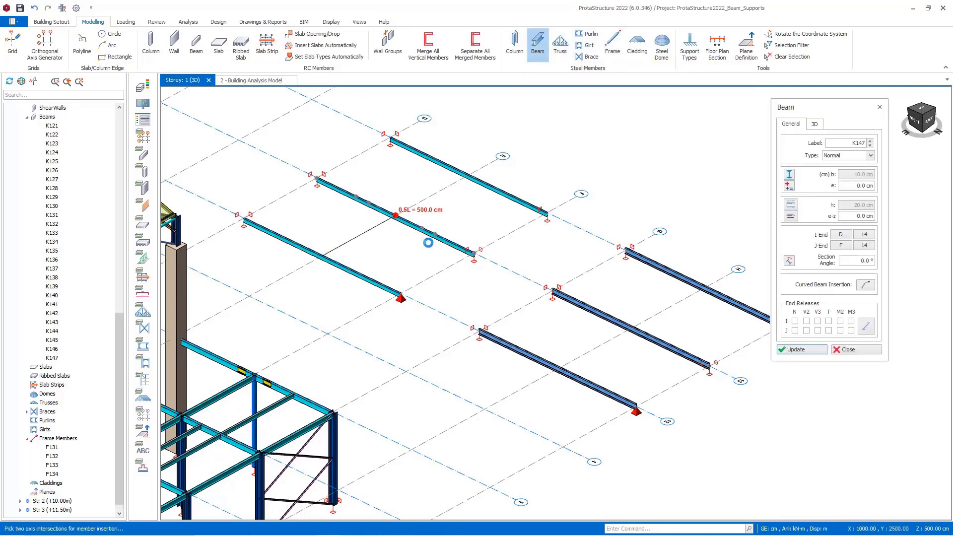
click(392, 217)
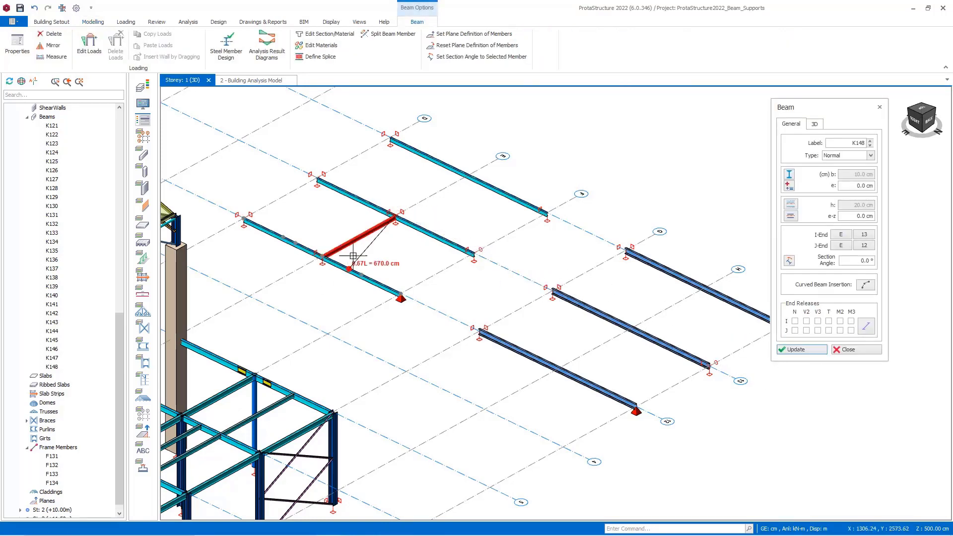
click(395, 215)
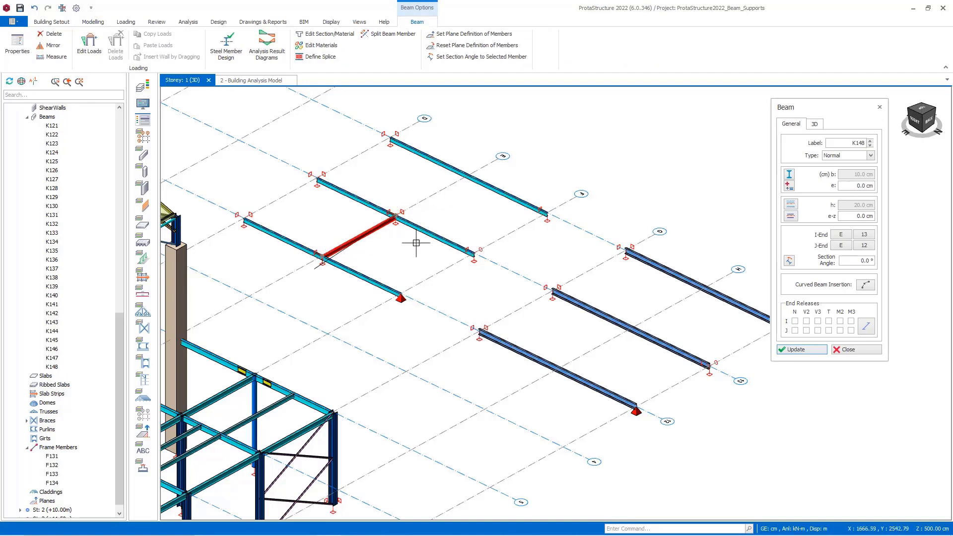
click(817, 126)
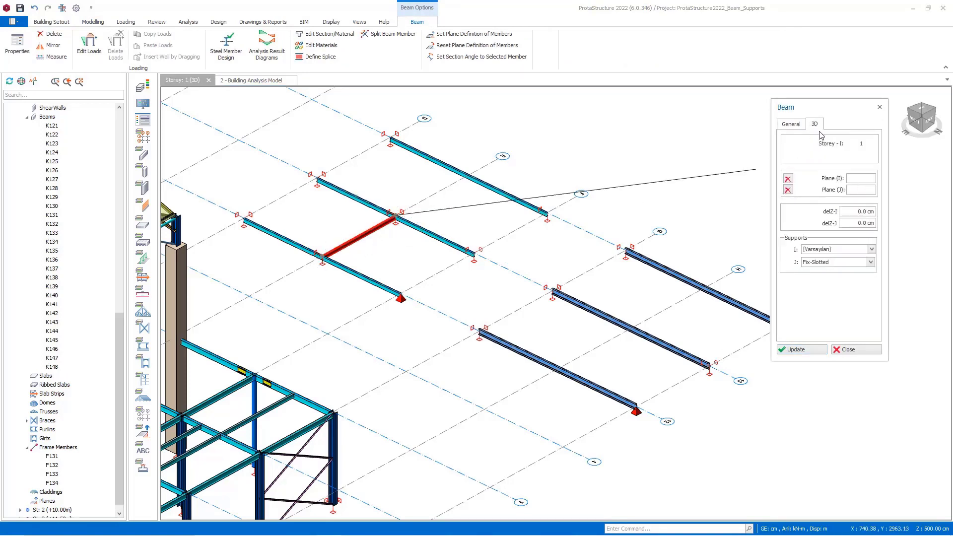
click(866, 251)
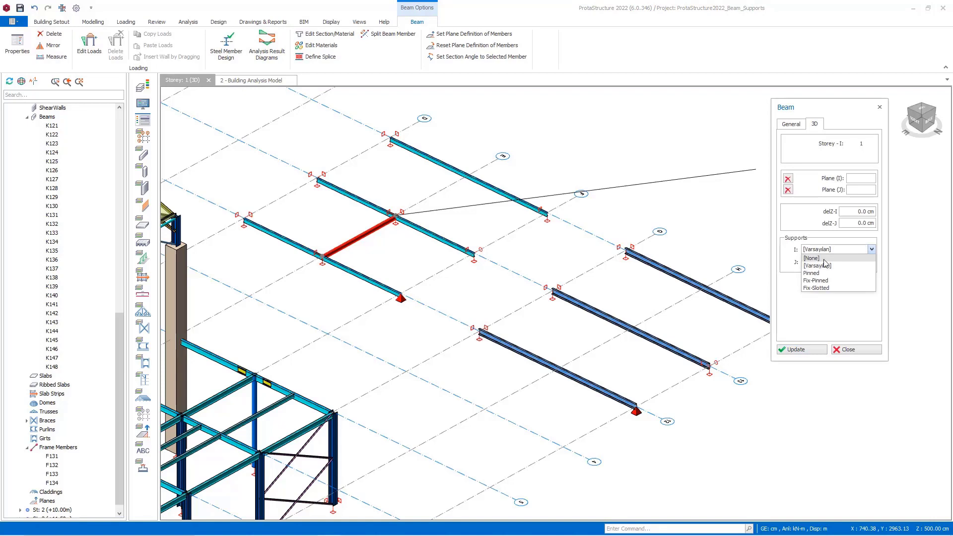
click(824, 259)
click(826, 263)
click(822, 271)
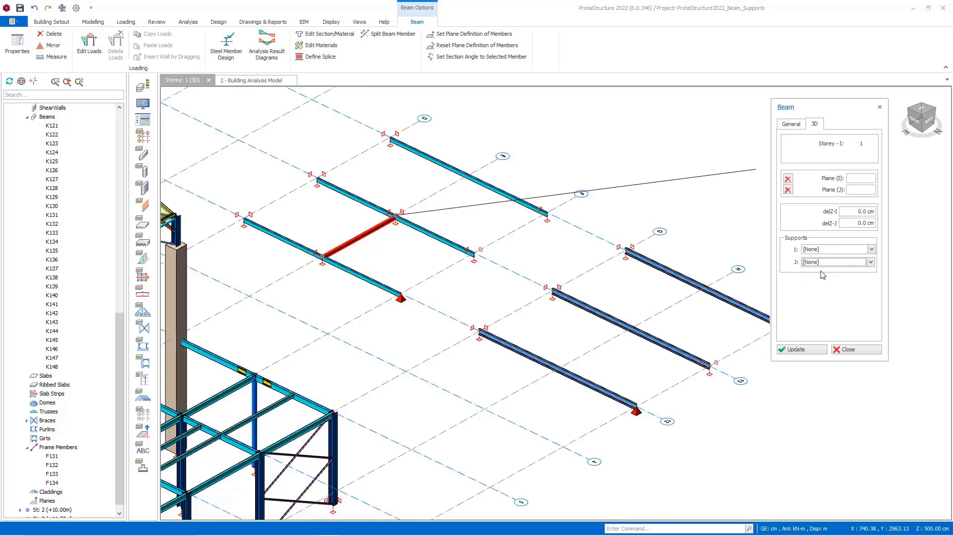
click(798, 349)
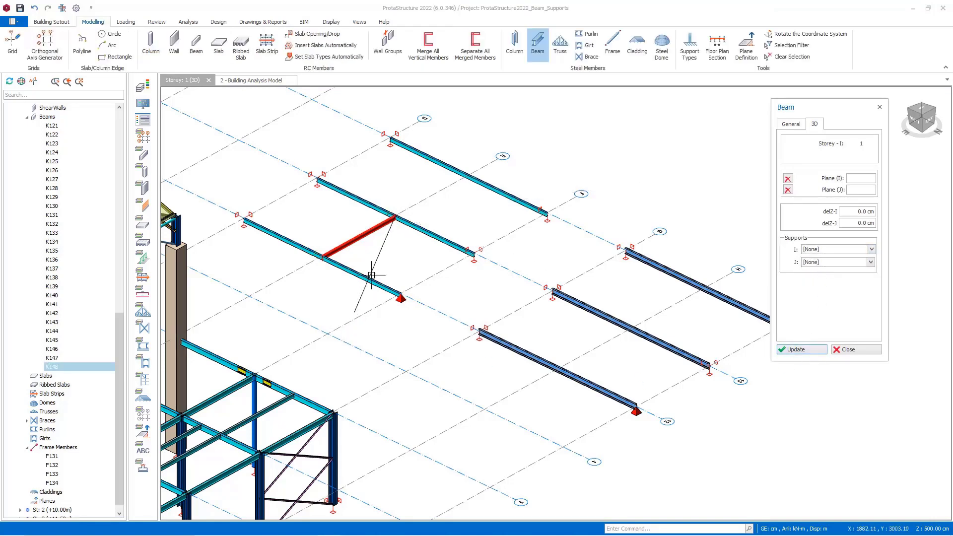
Place beam K149 from the junction to the next beam and finish drawing beams.
click(467, 179)
key(Escape)
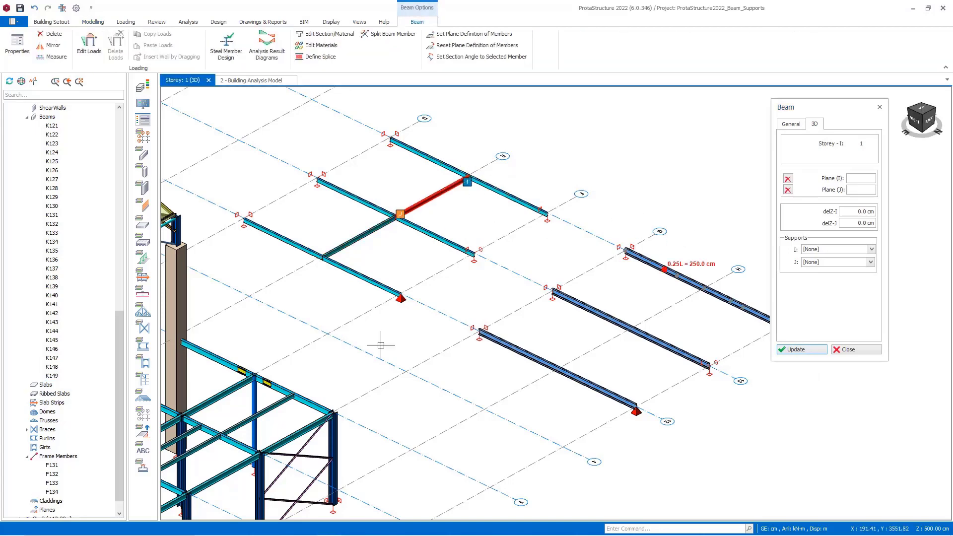
key(Escape)
scroll(446, 227, down, 5)
middle_drag(772, 325, 759, 355)
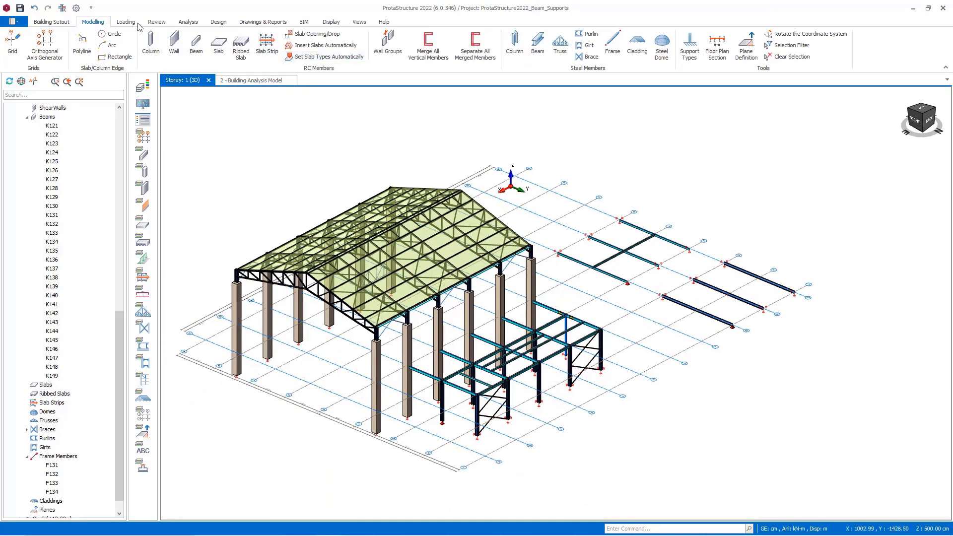
Run Building Analysis, acknowledge the 25.07-second completion summary, and close the analysis window.
click(189, 21)
click(42, 45)
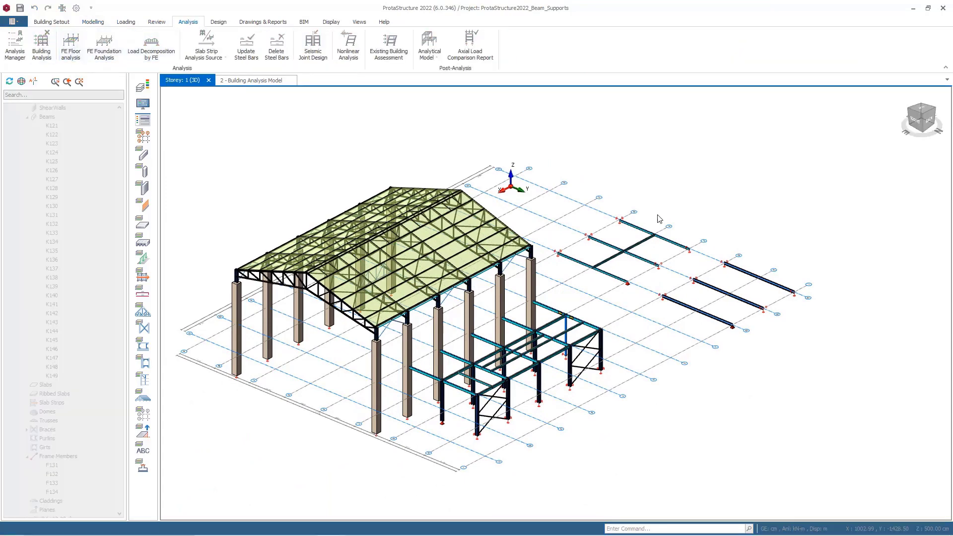
click(445, 119)
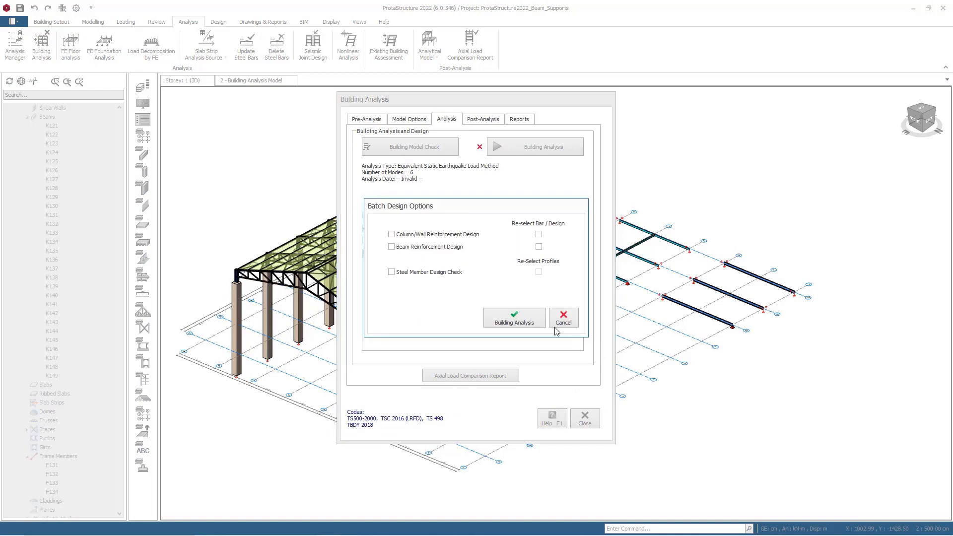
click(524, 324)
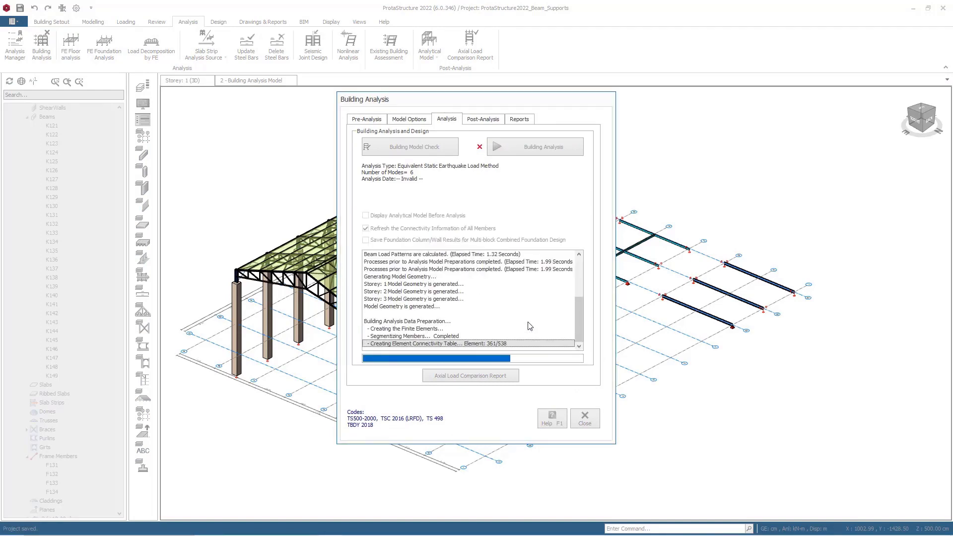
click(588, 415)
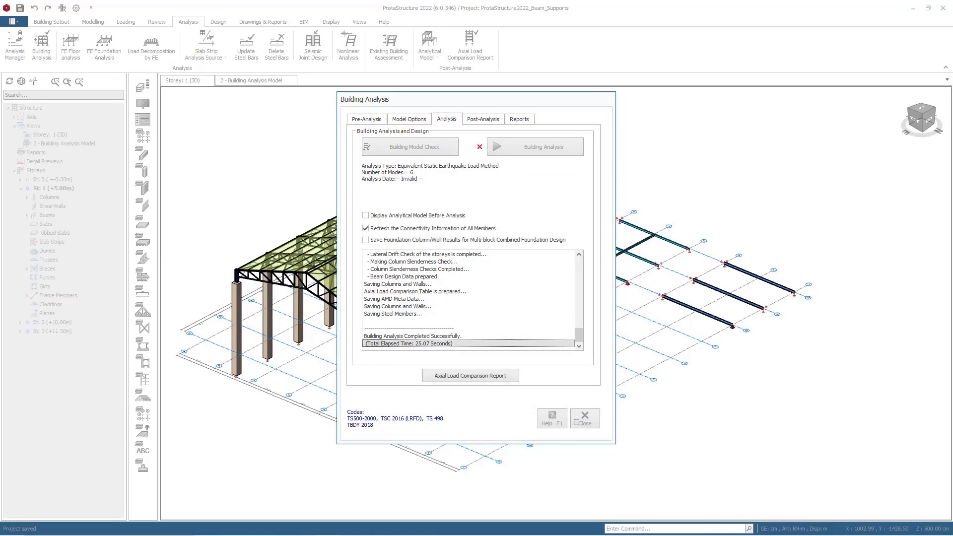
click(586, 423)
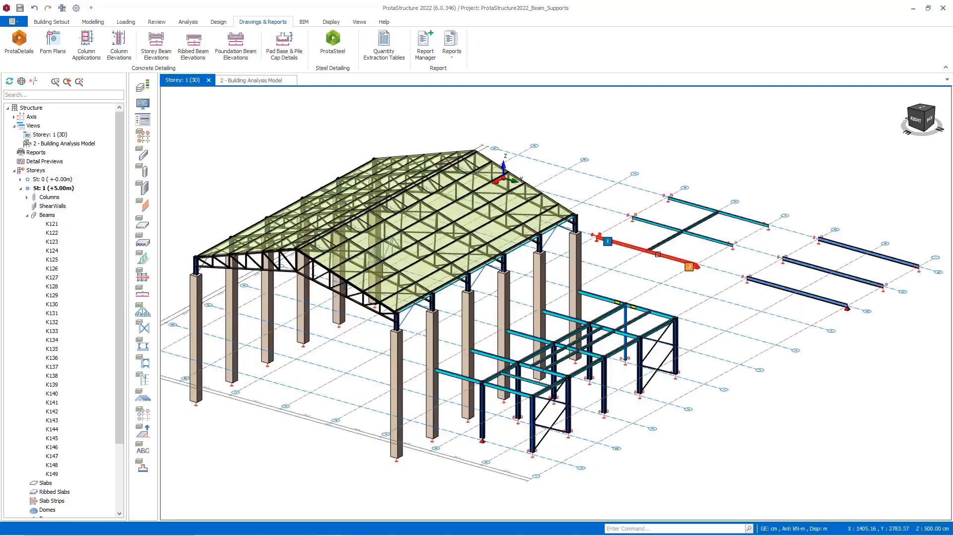
mouse_move(657, 255)
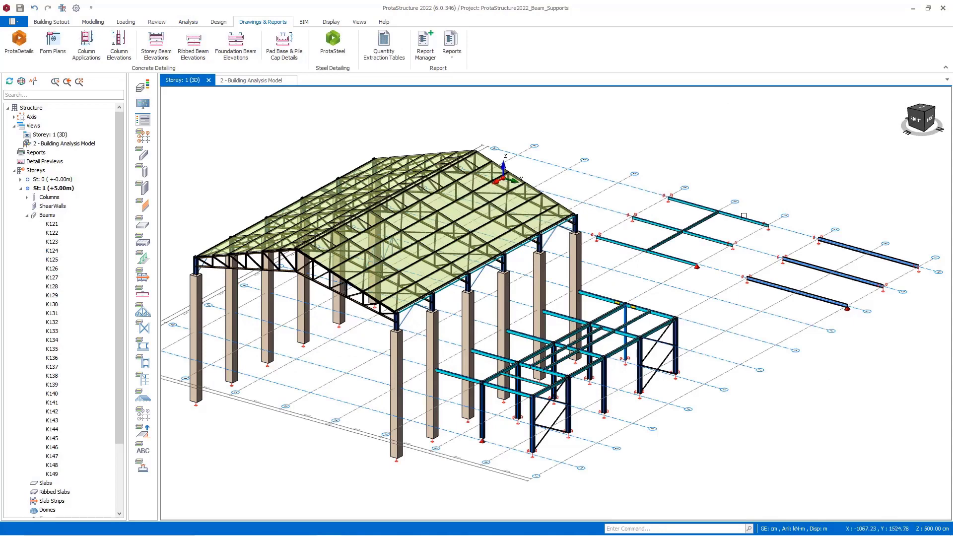
Start the Analysis Results Report from Drawings & Reports and move its dialog aside.
scroll(743, 210, up, 5)
click(447, 58)
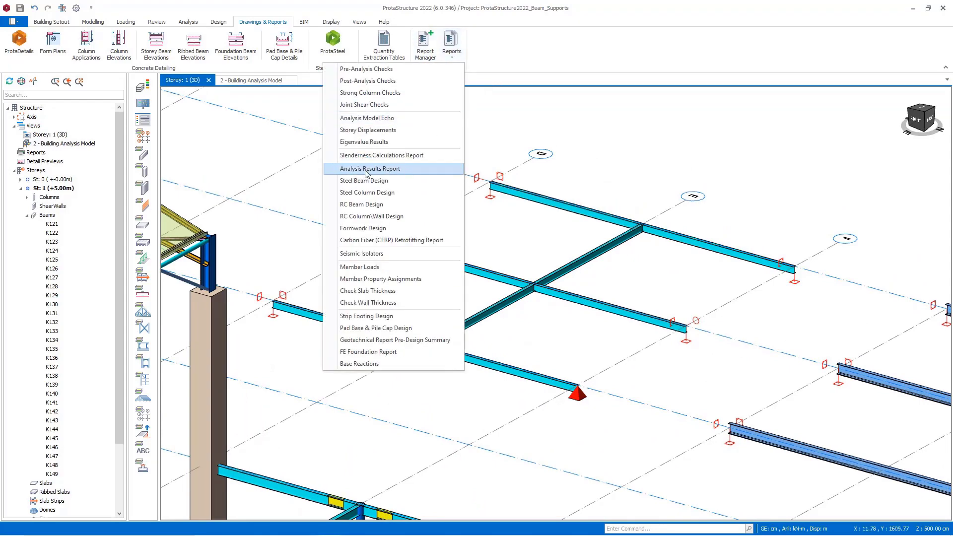
click(377, 169)
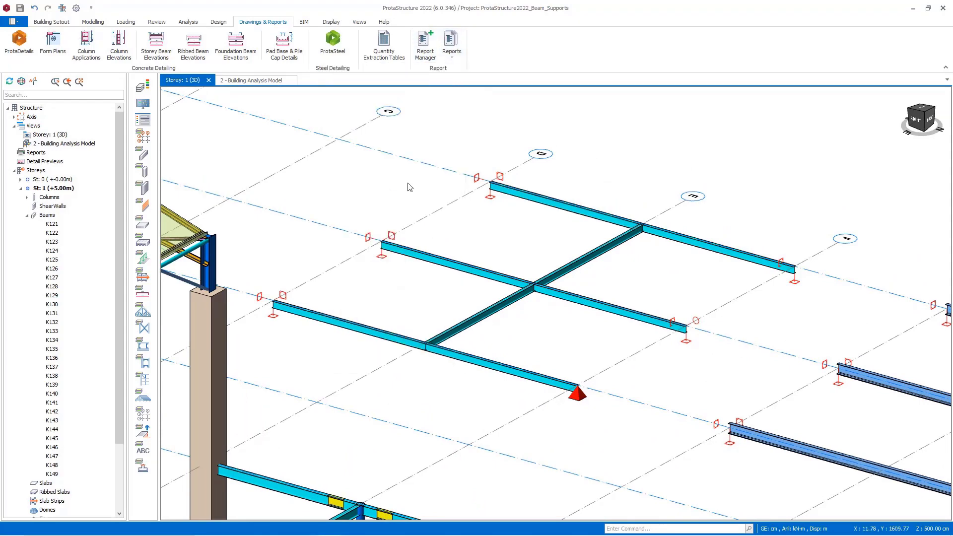
drag(408, 131, 609, 131)
List members by Member Type and select beams K146 and K147 under Beams > Storey 1.
click(642, 159)
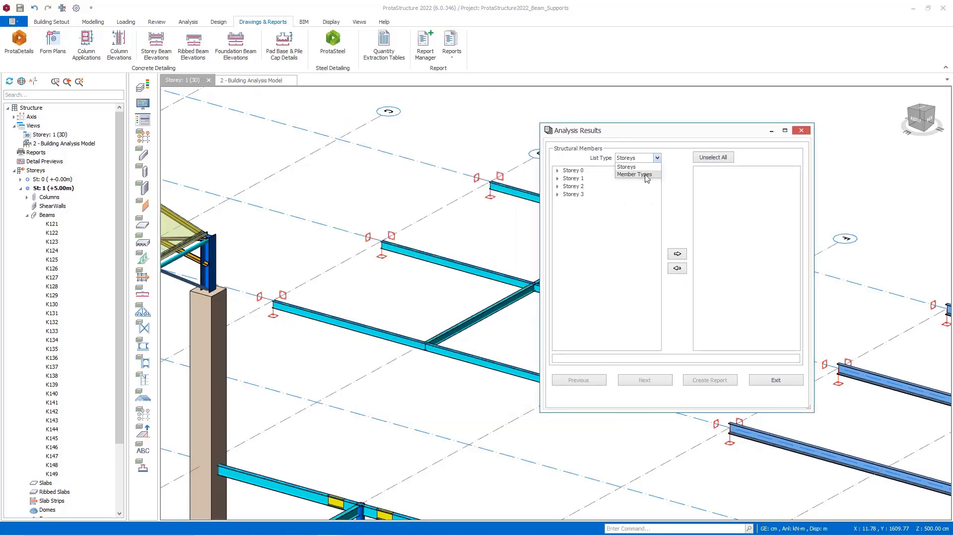
click(646, 175)
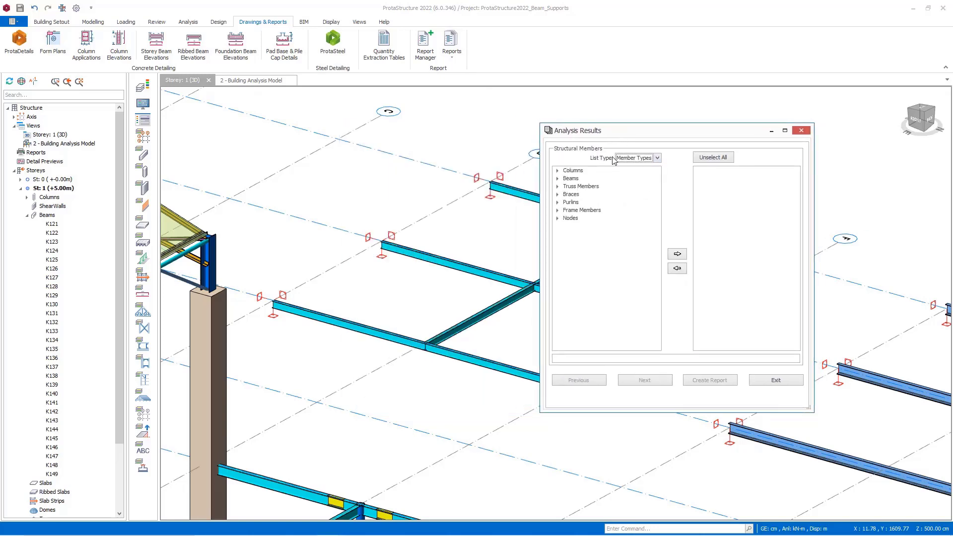
click(558, 179)
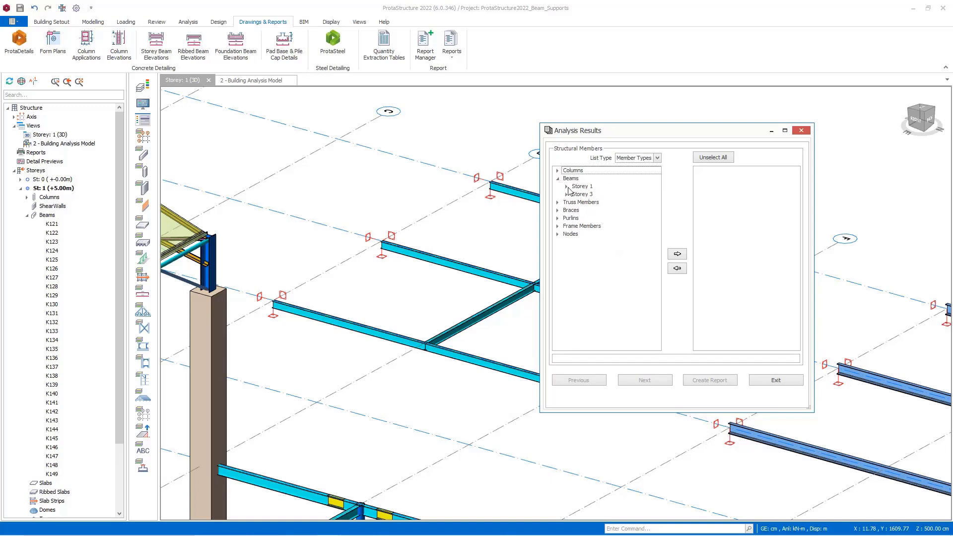
click(567, 187)
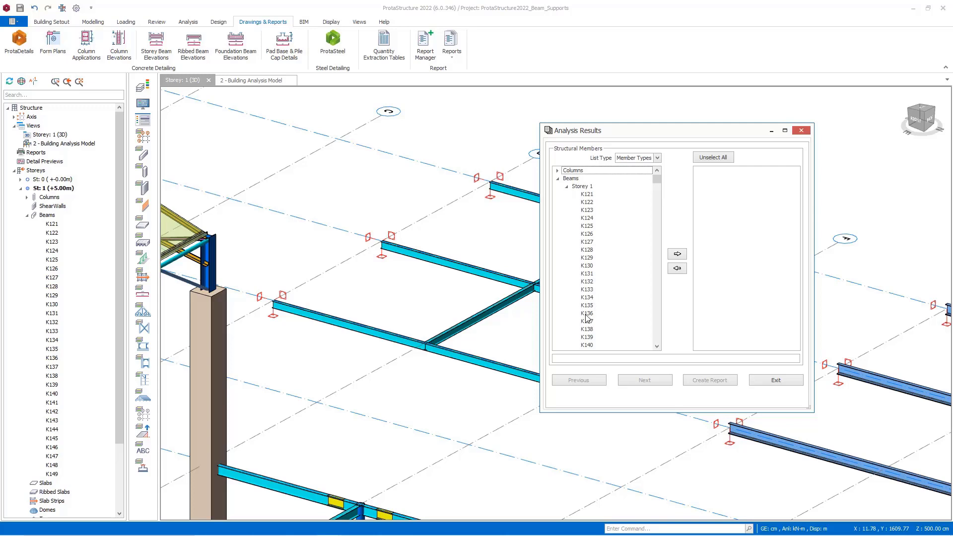
scroll(588, 307, down, 4)
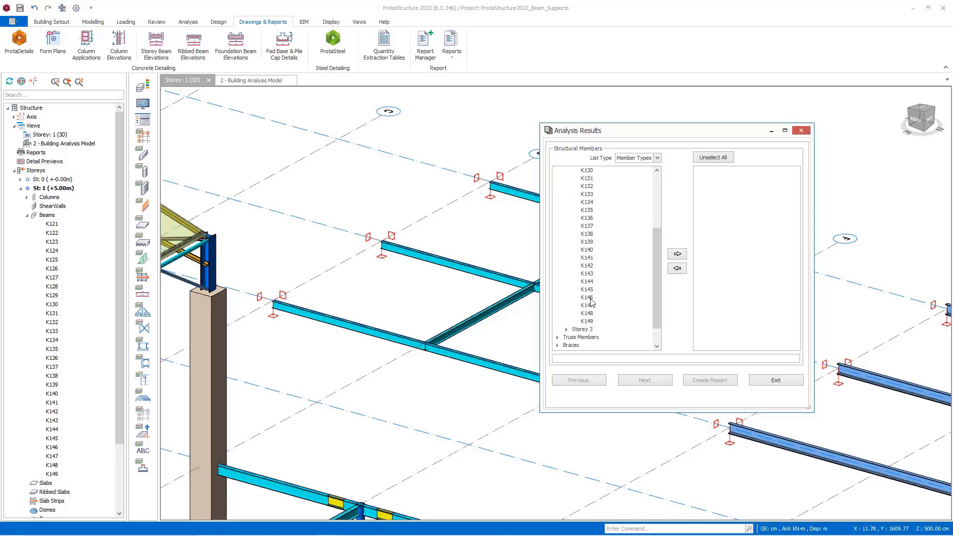
click(590, 299)
ctrl+click(587, 305)
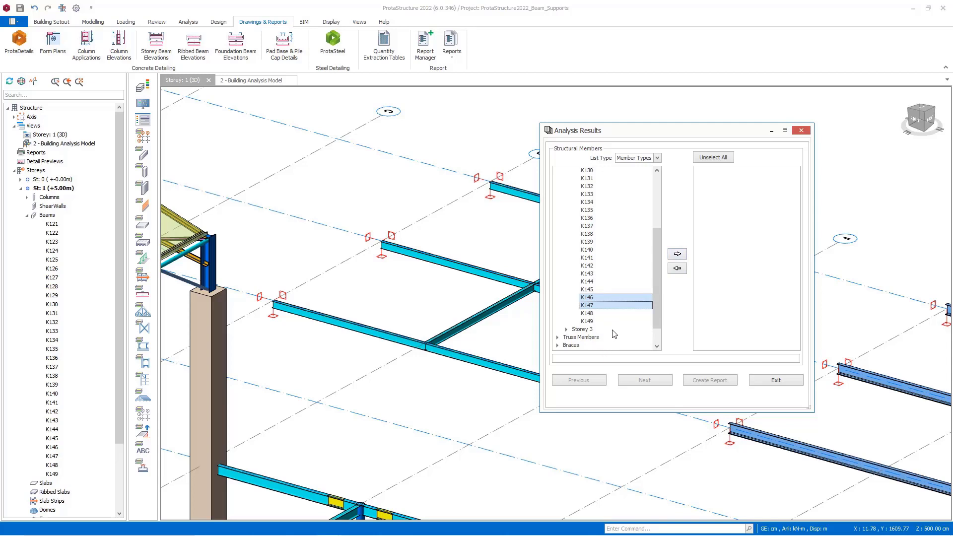
Add K146 and K147 to the report members and continue to model-element selection.
scroll(614, 336, down, 1)
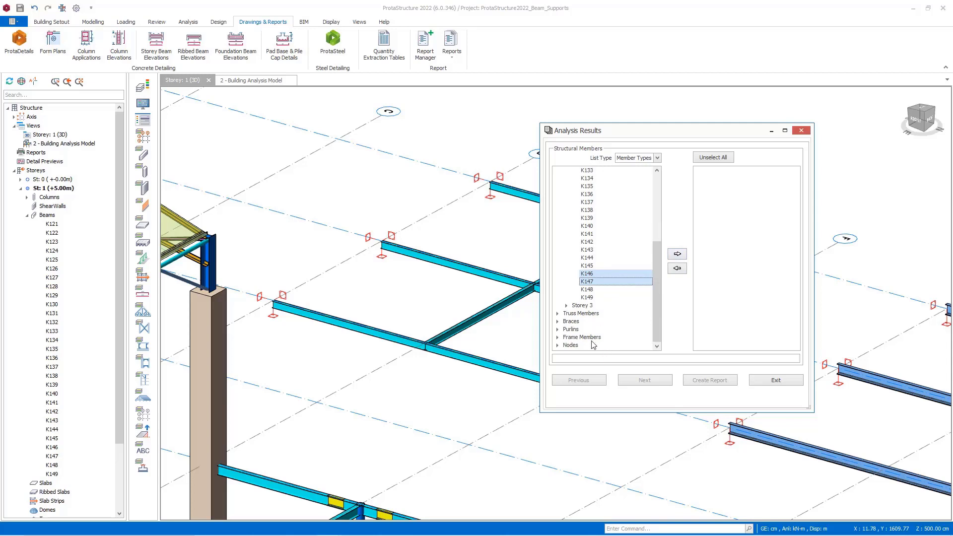
click(677, 255)
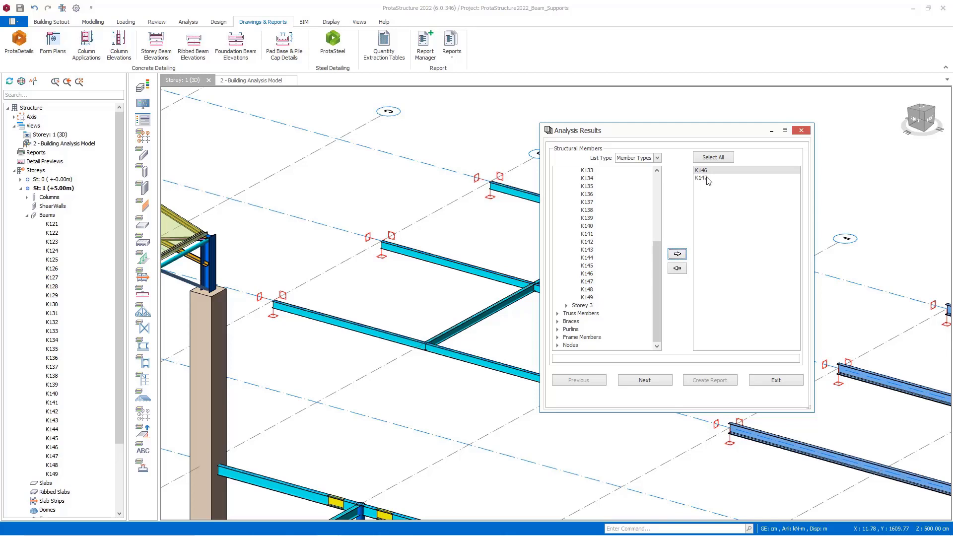
click(707, 178)
click(656, 382)
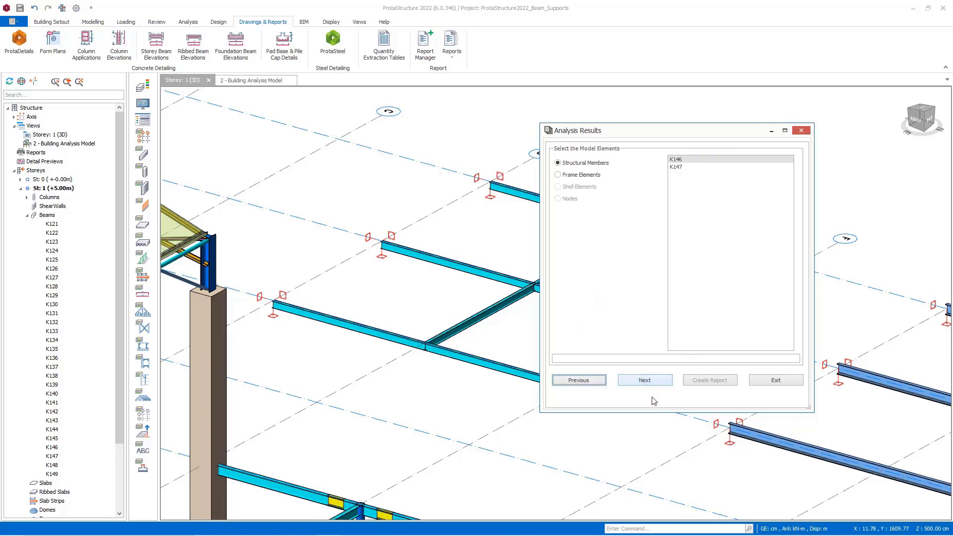
Keep Structural Members K146 and K147 as the model elements and continue to the results options.
click(581, 177)
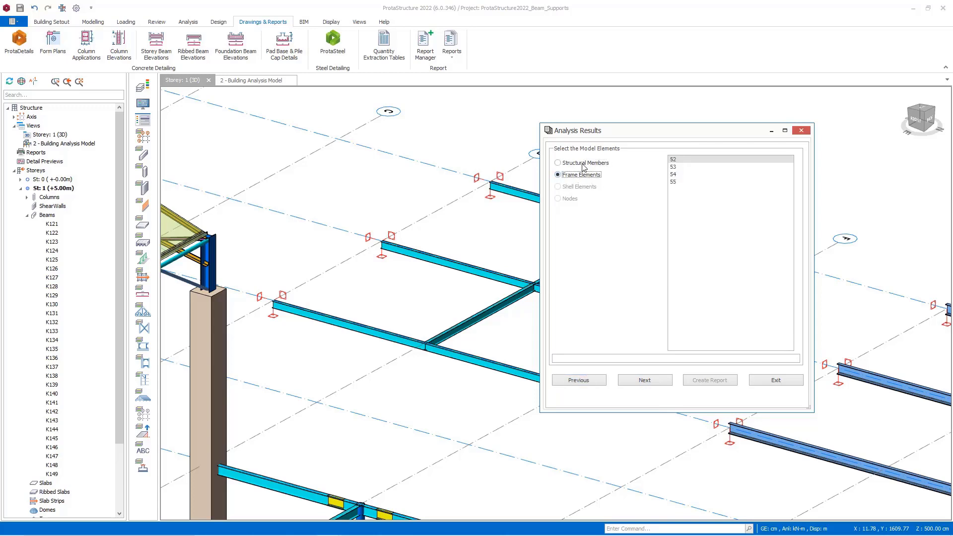
click(579, 164)
click(681, 168)
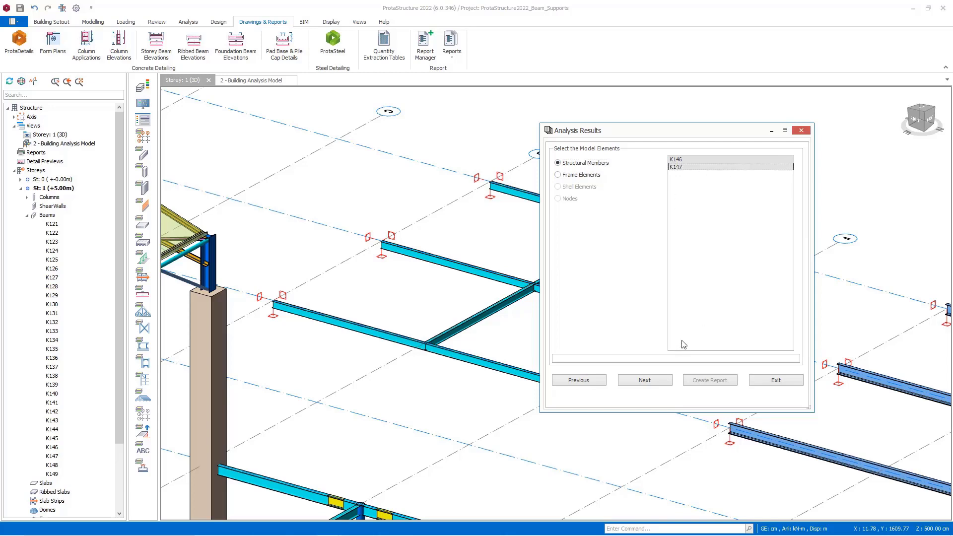
click(644, 380)
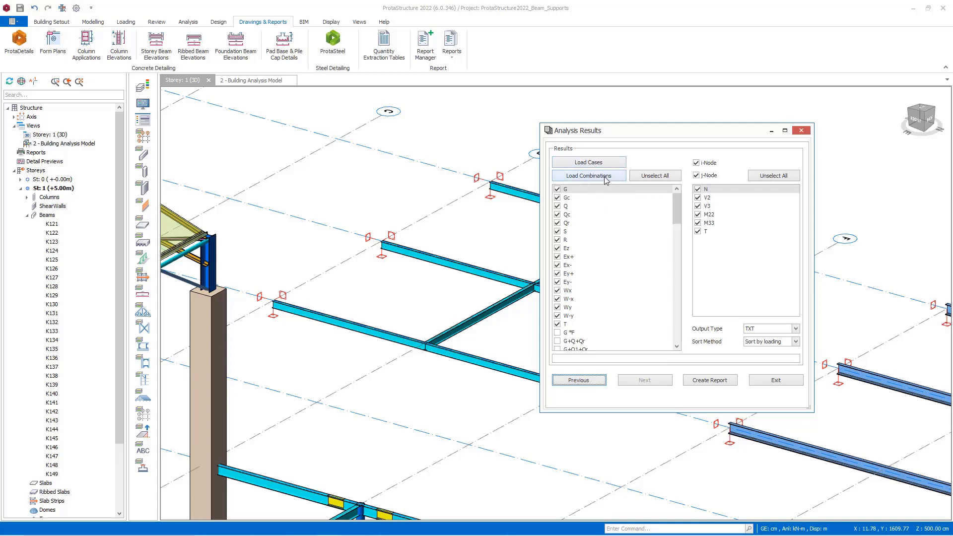
Select the load combinations, set output to CSV sorted by loading, and create the report.
mouse_move(675, 205)
mouse_down()
mouse_move(678, 346)
mouse_move(674, 206)
mouse_up()
click(597, 176)
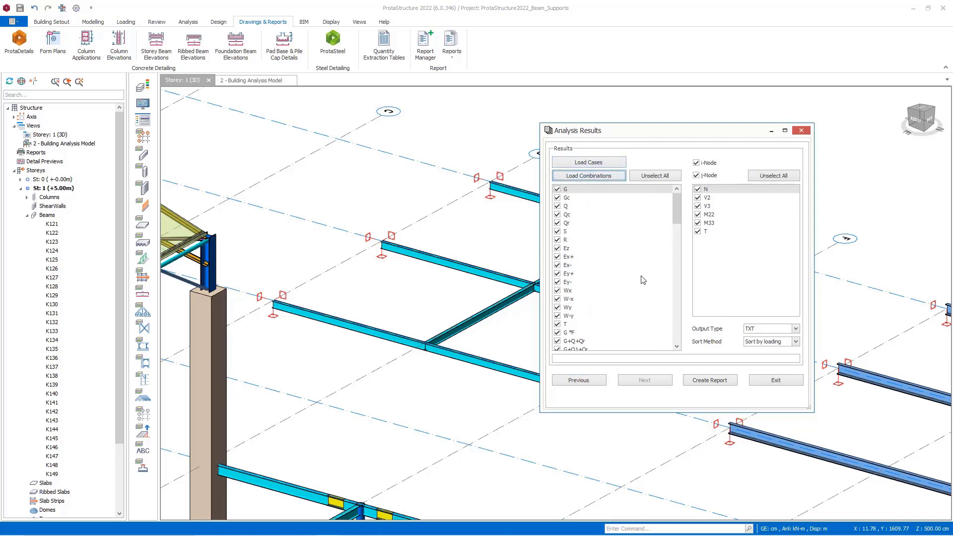
drag(676, 227, 680, 192)
click(777, 333)
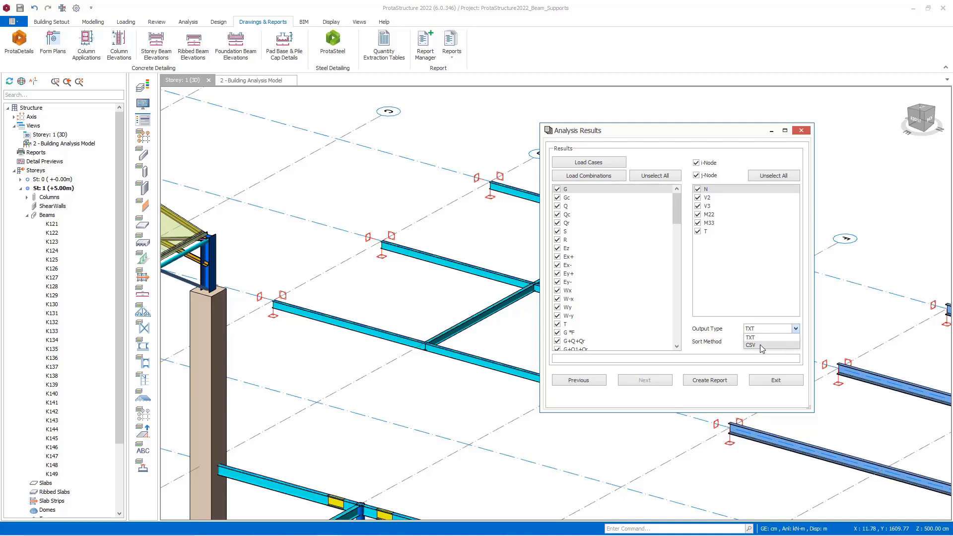
click(760, 345)
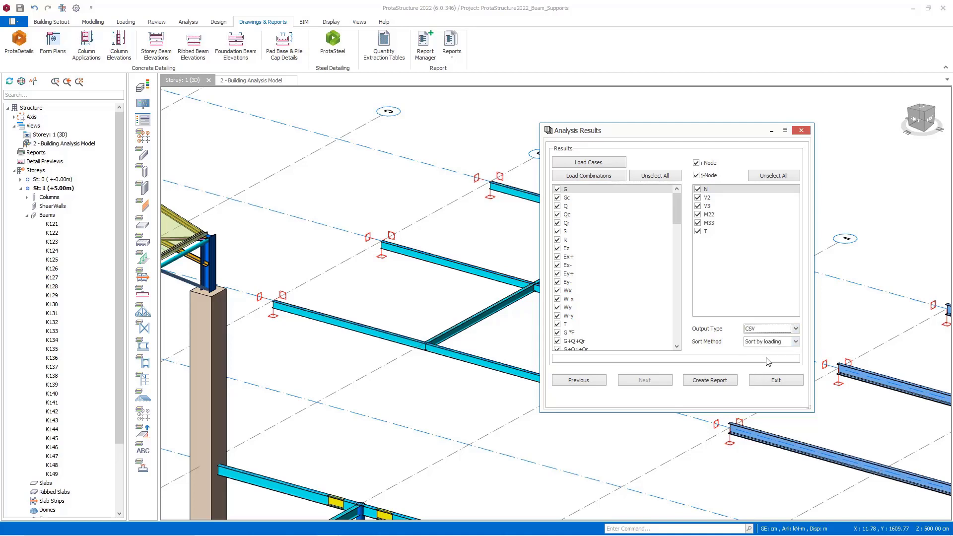
click(764, 343)
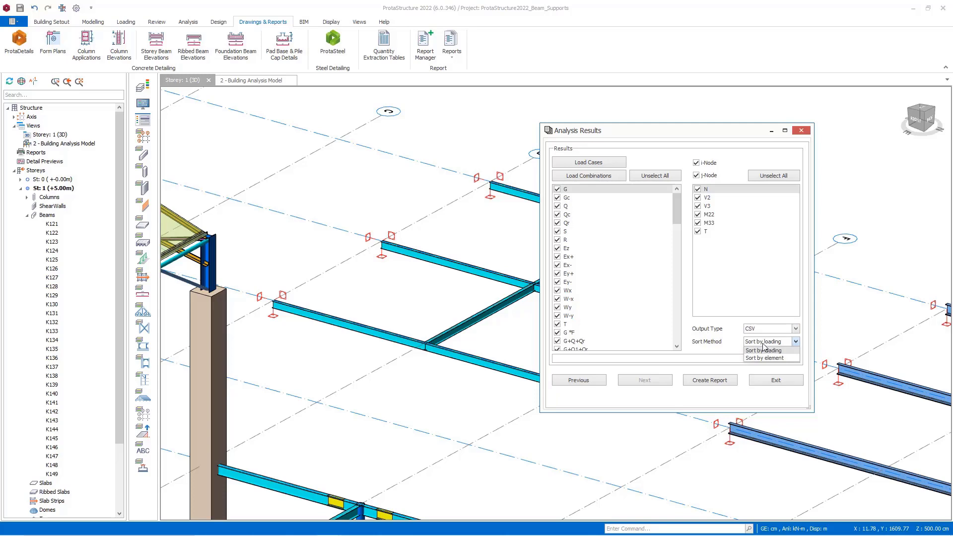
click(763, 350)
click(725, 383)
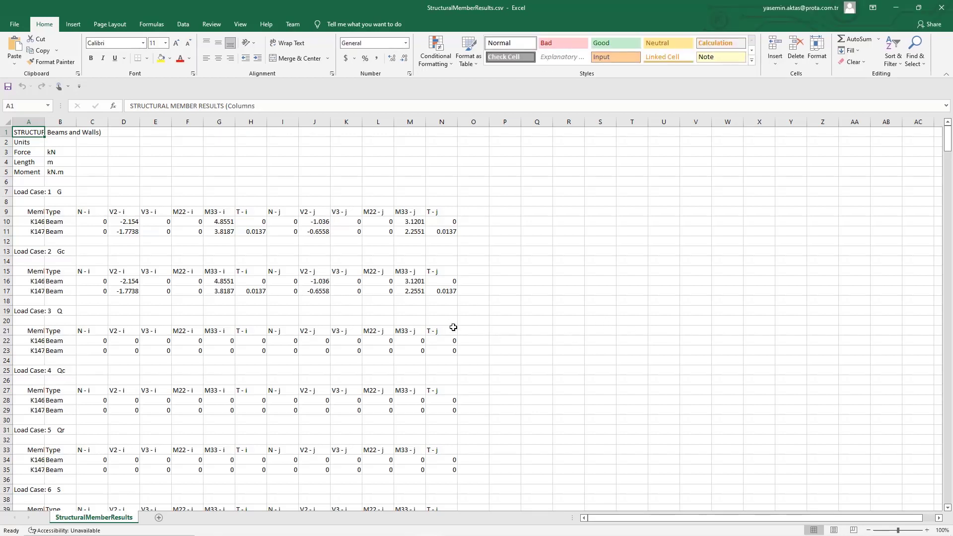
Inspect the K146 and K147 force values for load case G in StructuralMemberResults.csv, then close Excel.
click(69, 192)
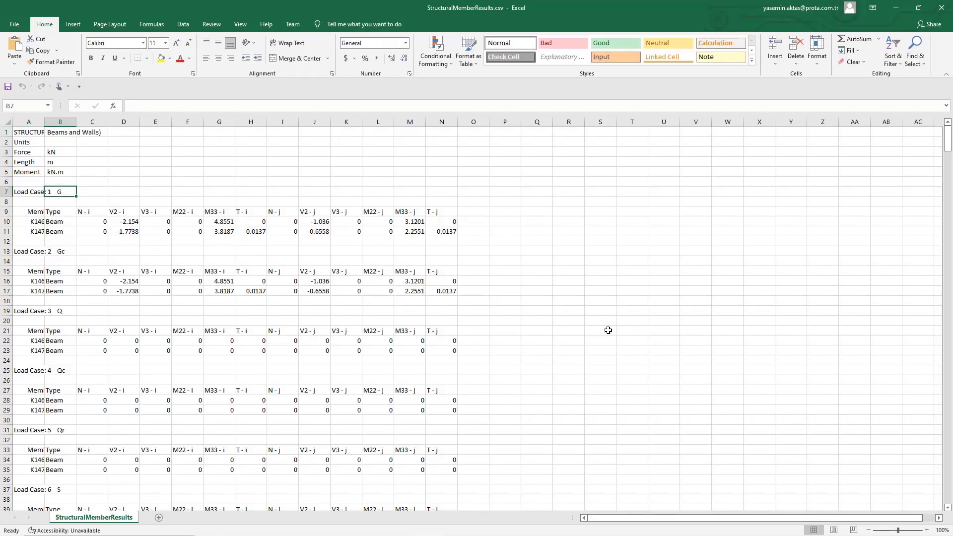
drag(101, 221, 441, 233)
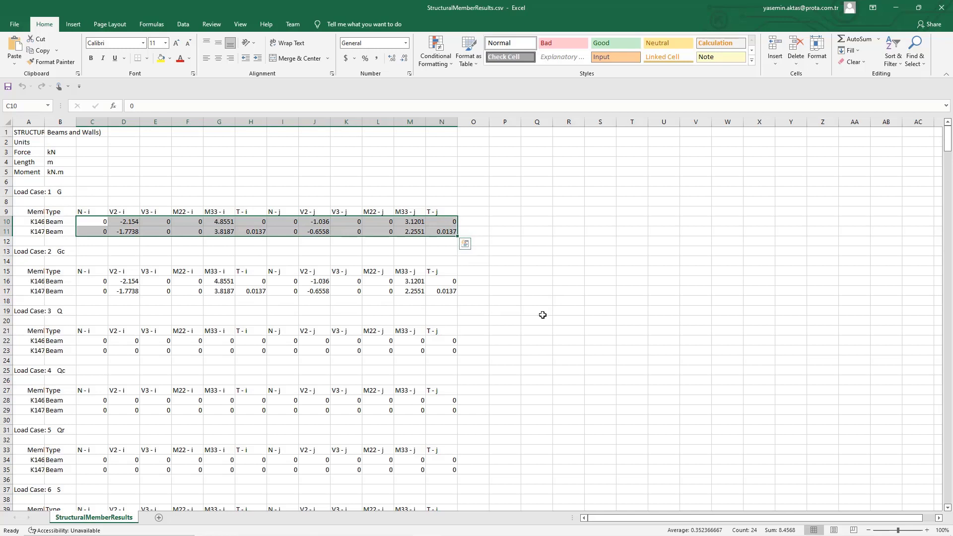
scroll(546, 314, down, 4)
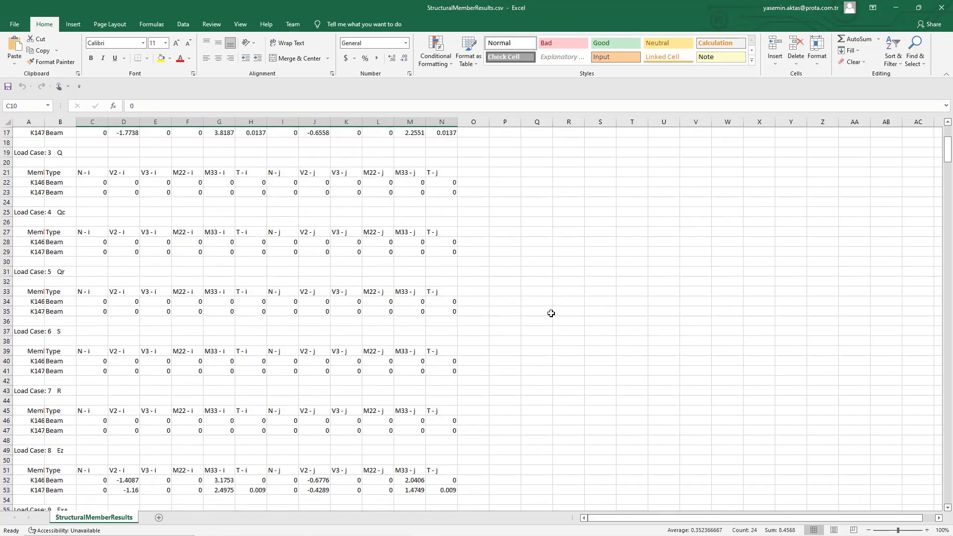
click(942, 7)
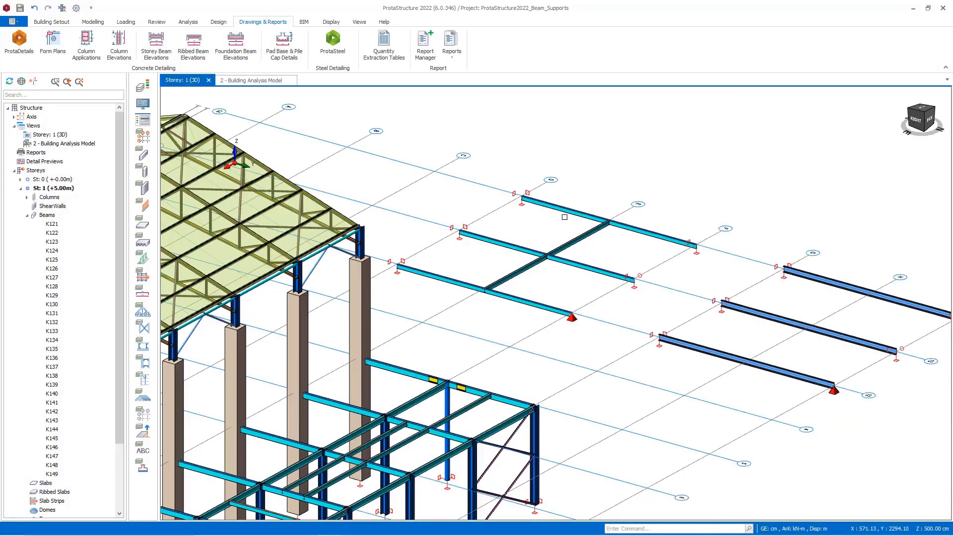
Show the Building Analysis Model's load case G resultant displacements (max 0.022782 m) and orbit onto the deflected beams.
click(421, 54)
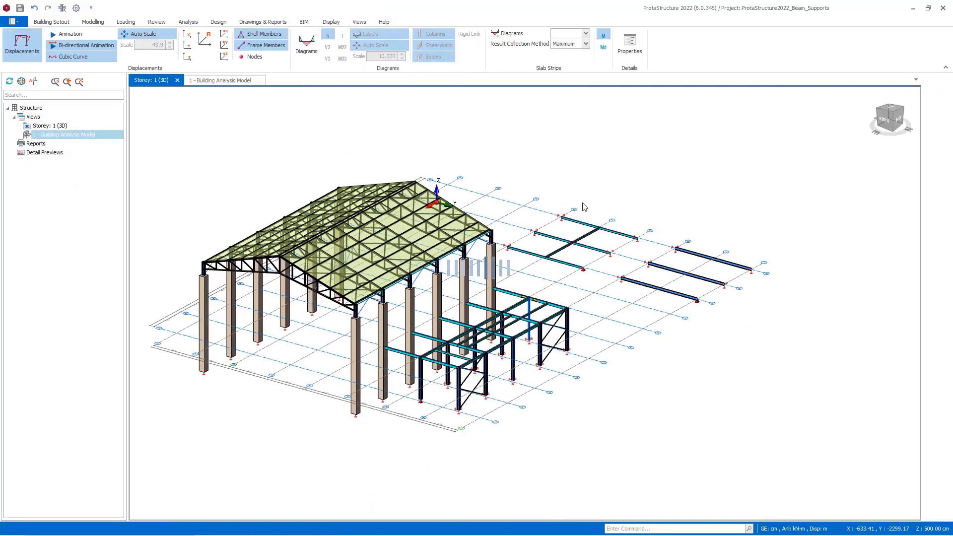
middle_drag(627, 195, 437, 230)
scroll(665, 367, up, 5)
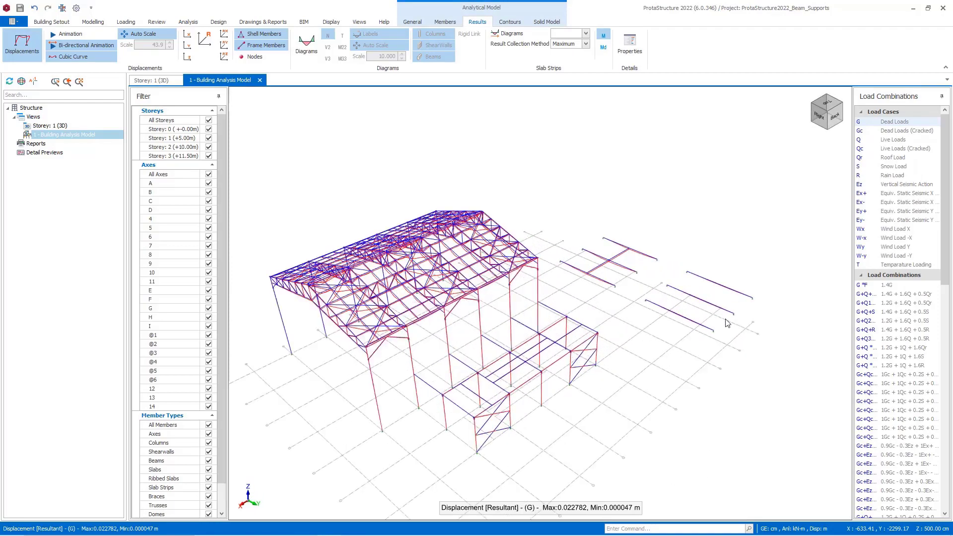
scroll(665, 367, down, 4)
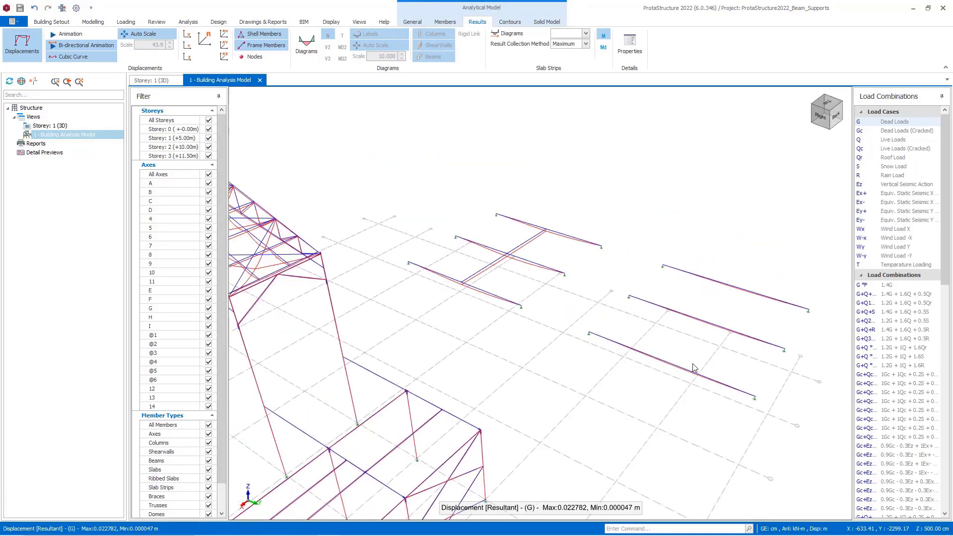
scroll(709, 349, down, 6)
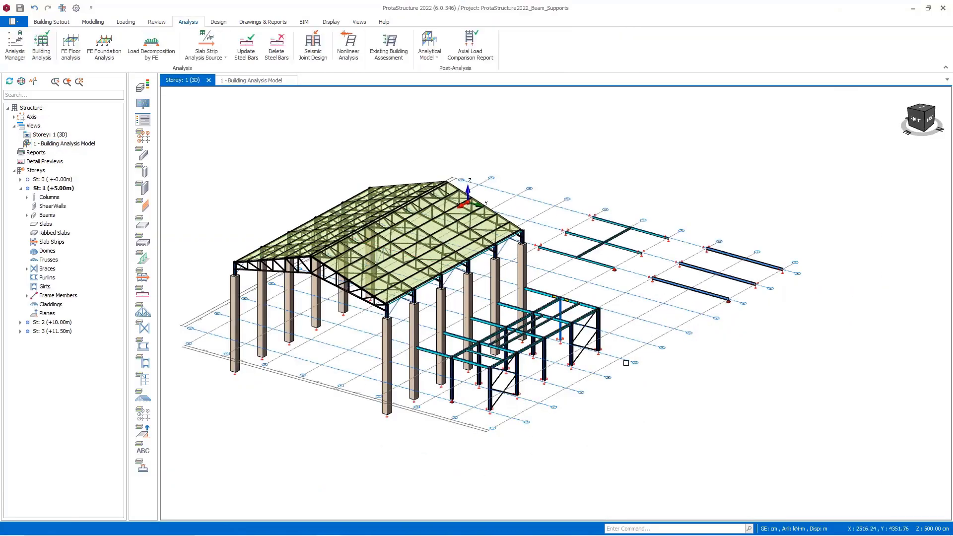
middle_drag(646, 358, 685, 385)
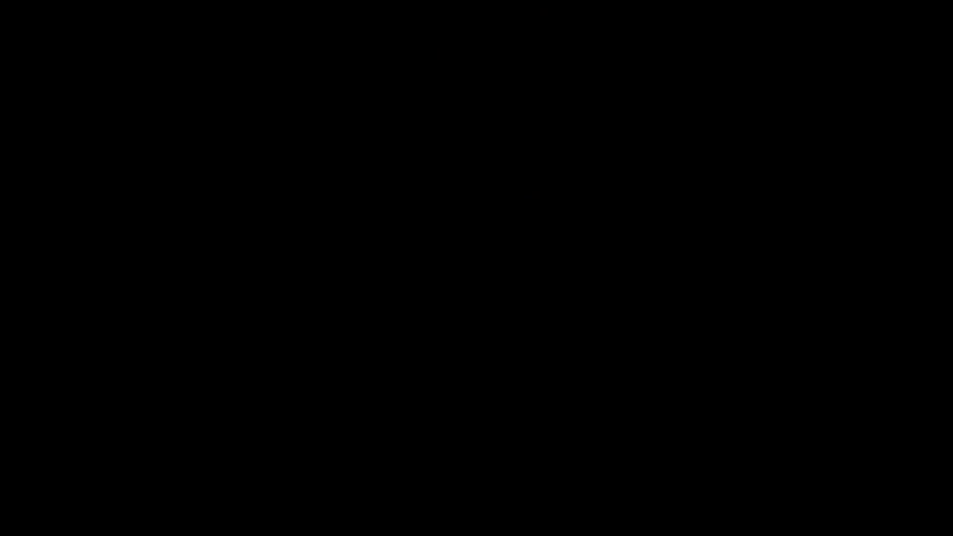